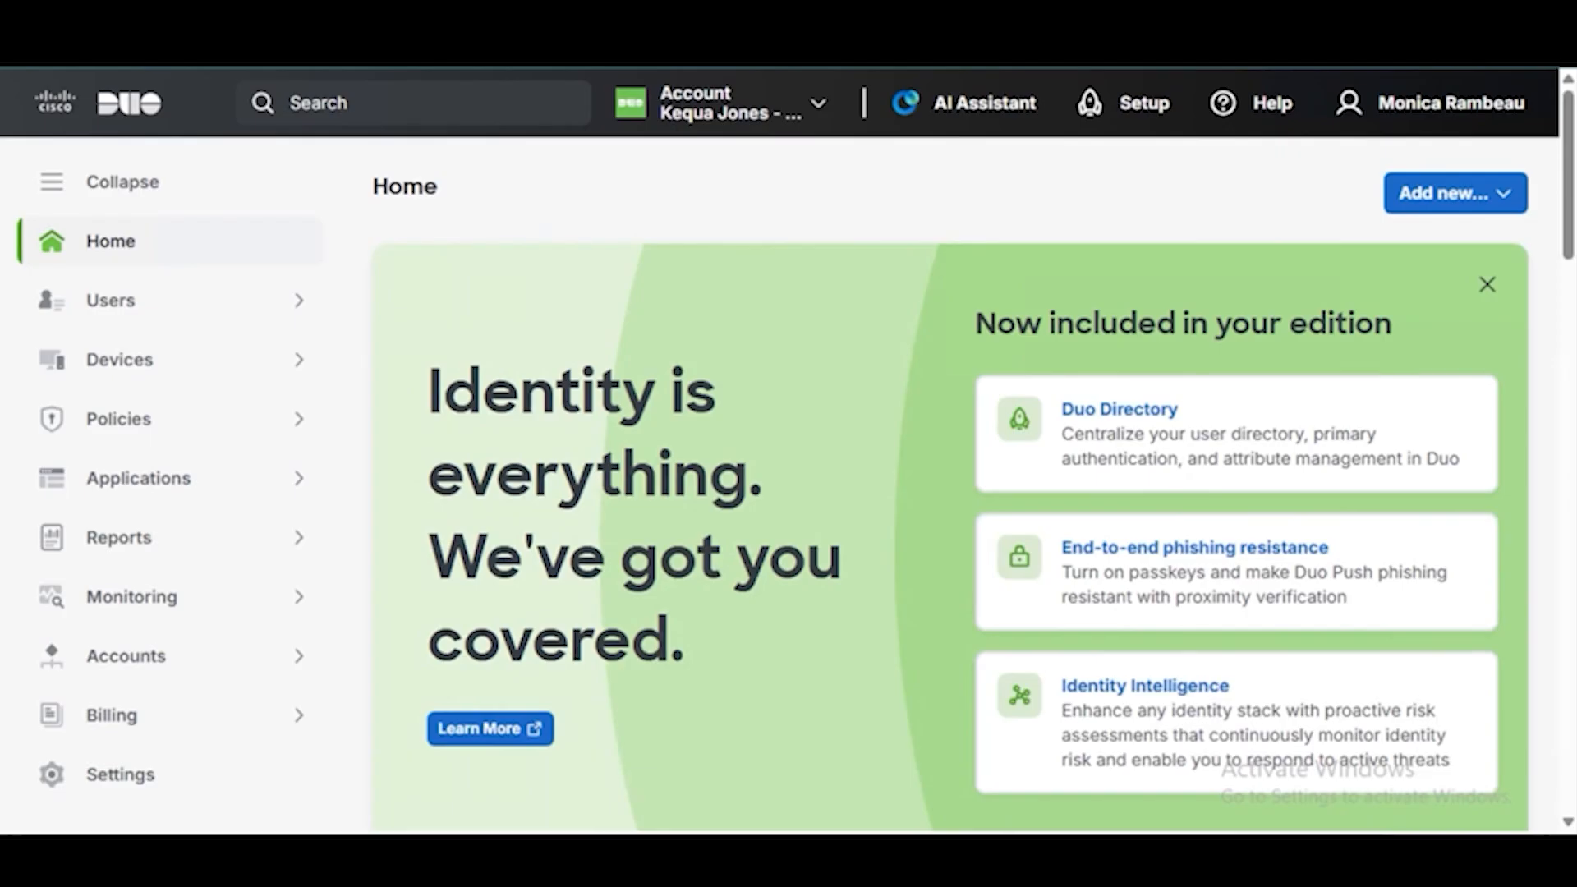
- Open the Cisco Identity Intelligence monitoring page in Duo and launch Cisco Identity Intelligence
{"action": "left_click", "coordinate": [227, 600]}
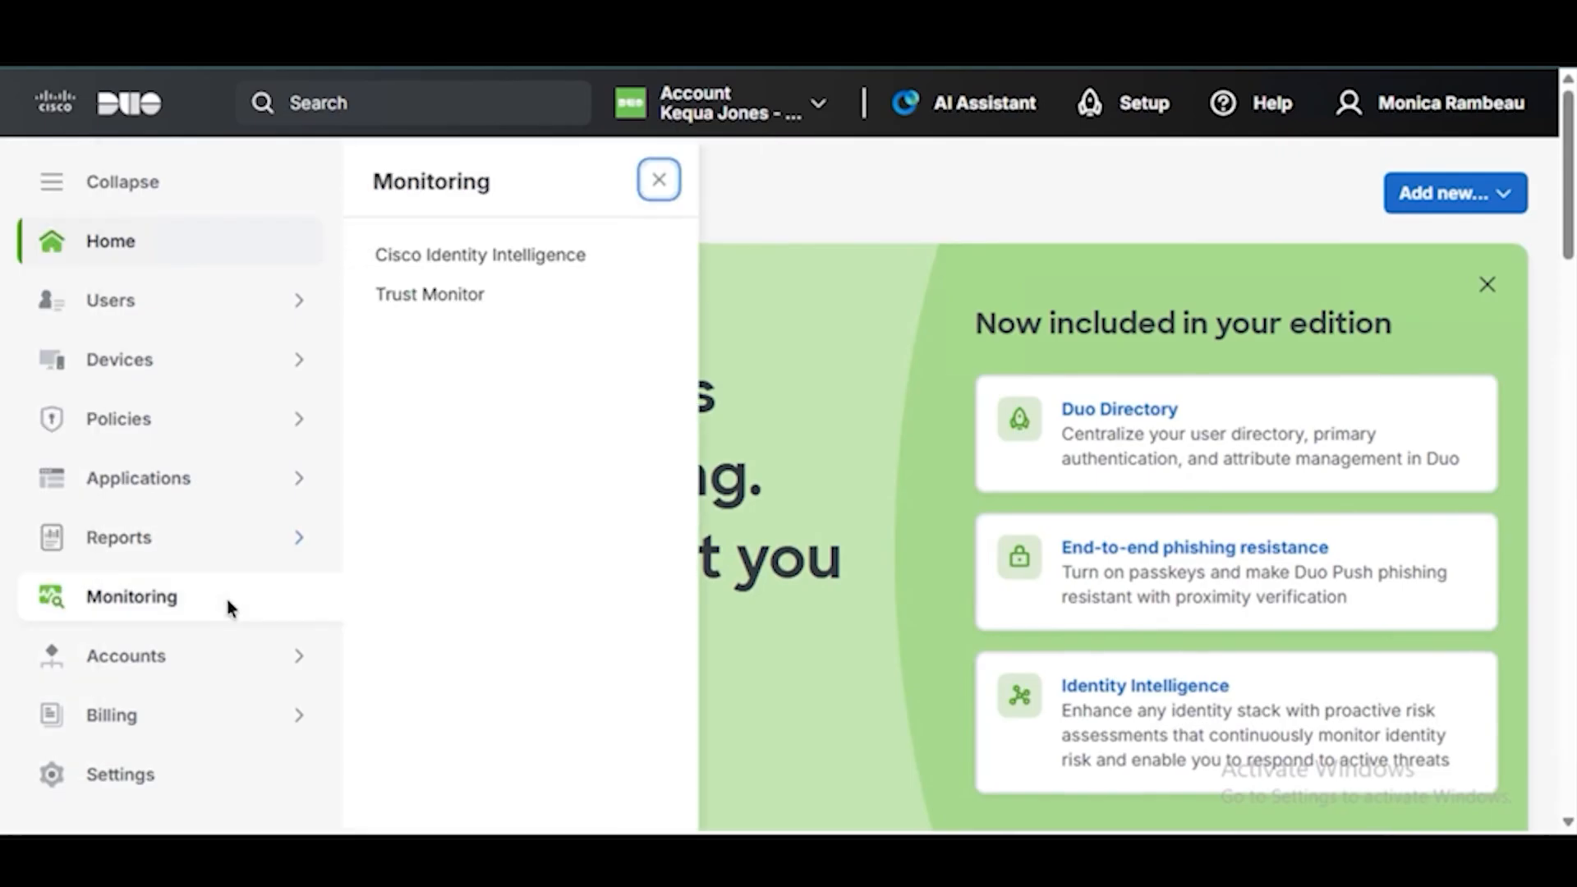
{"action": "left_click", "coordinate": [519, 254]}
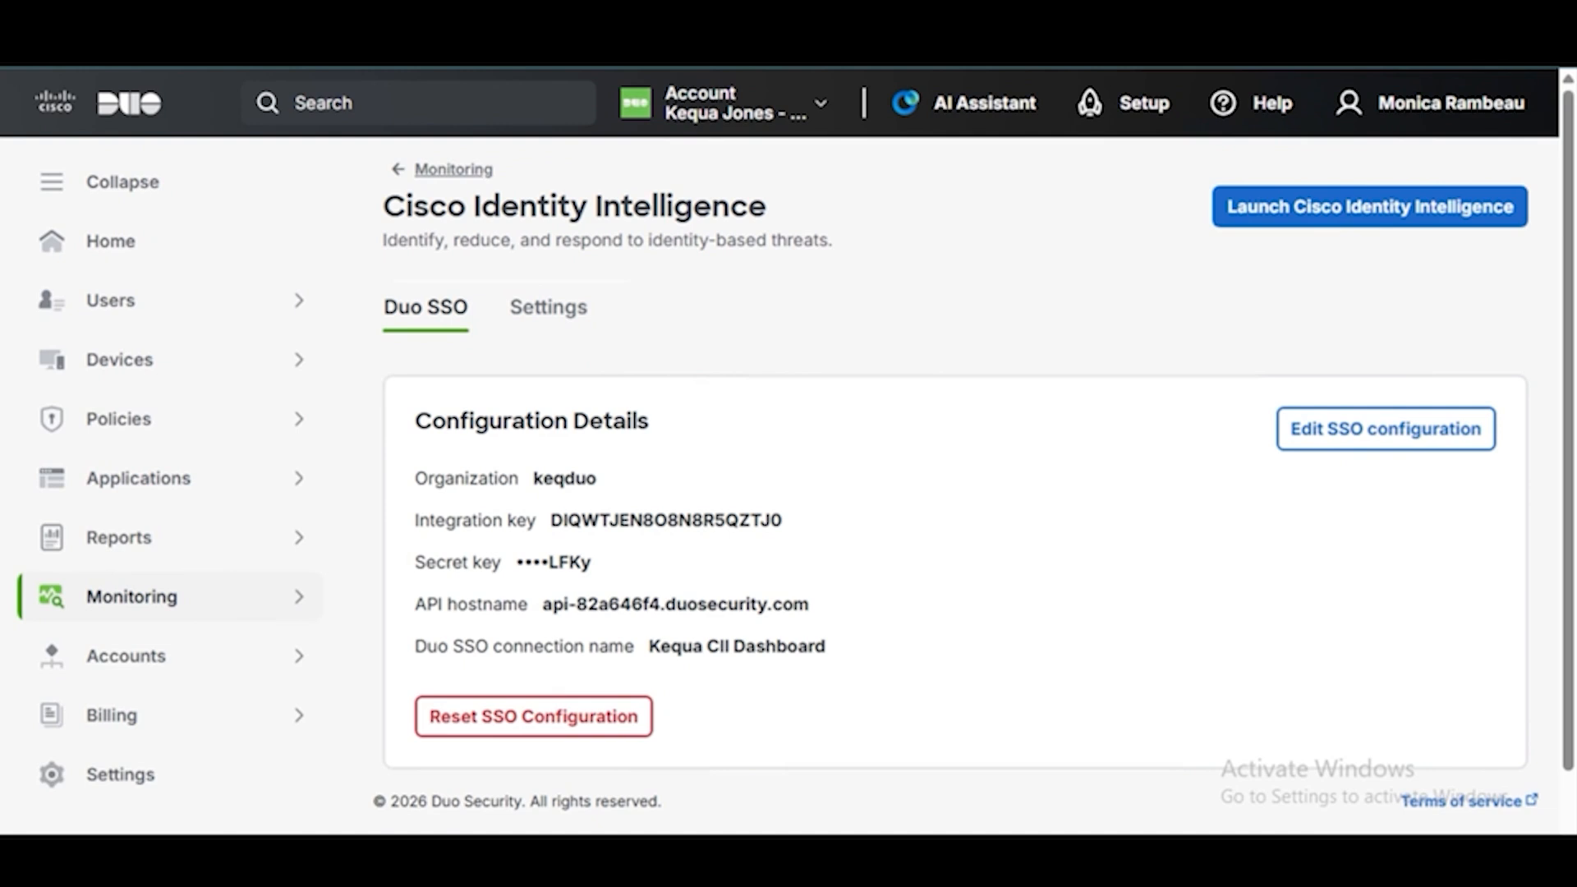
{"action": "left_click", "coordinate": [1315, 209]}
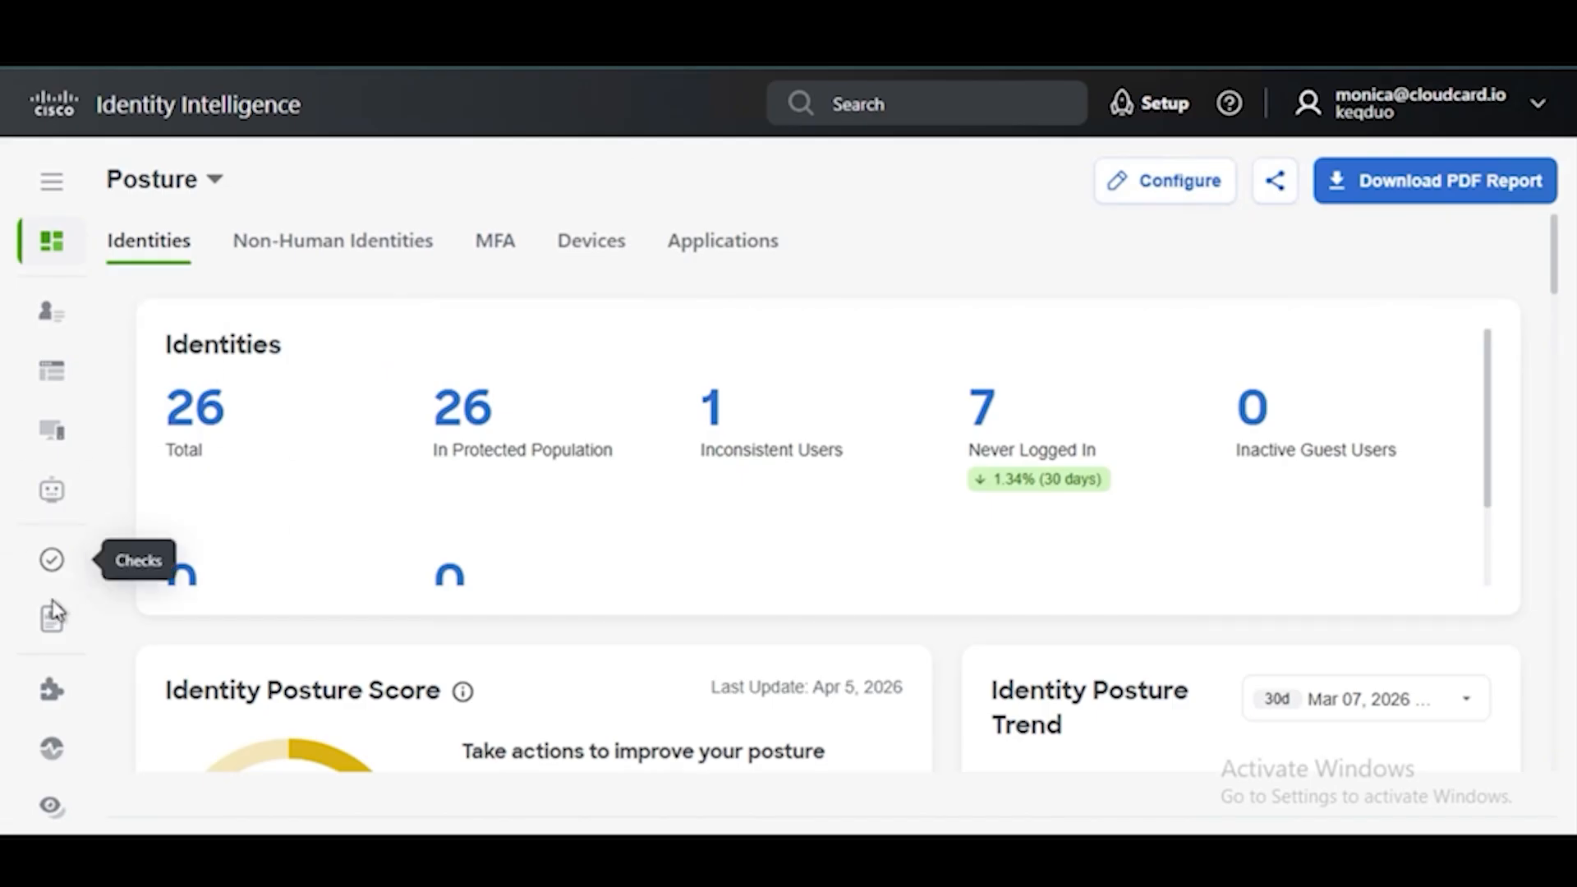
- View the new Auth0 integration form among the available providers, then return to the integrations list without connecting it
{"action": "left_click", "coordinate": [49, 693]}
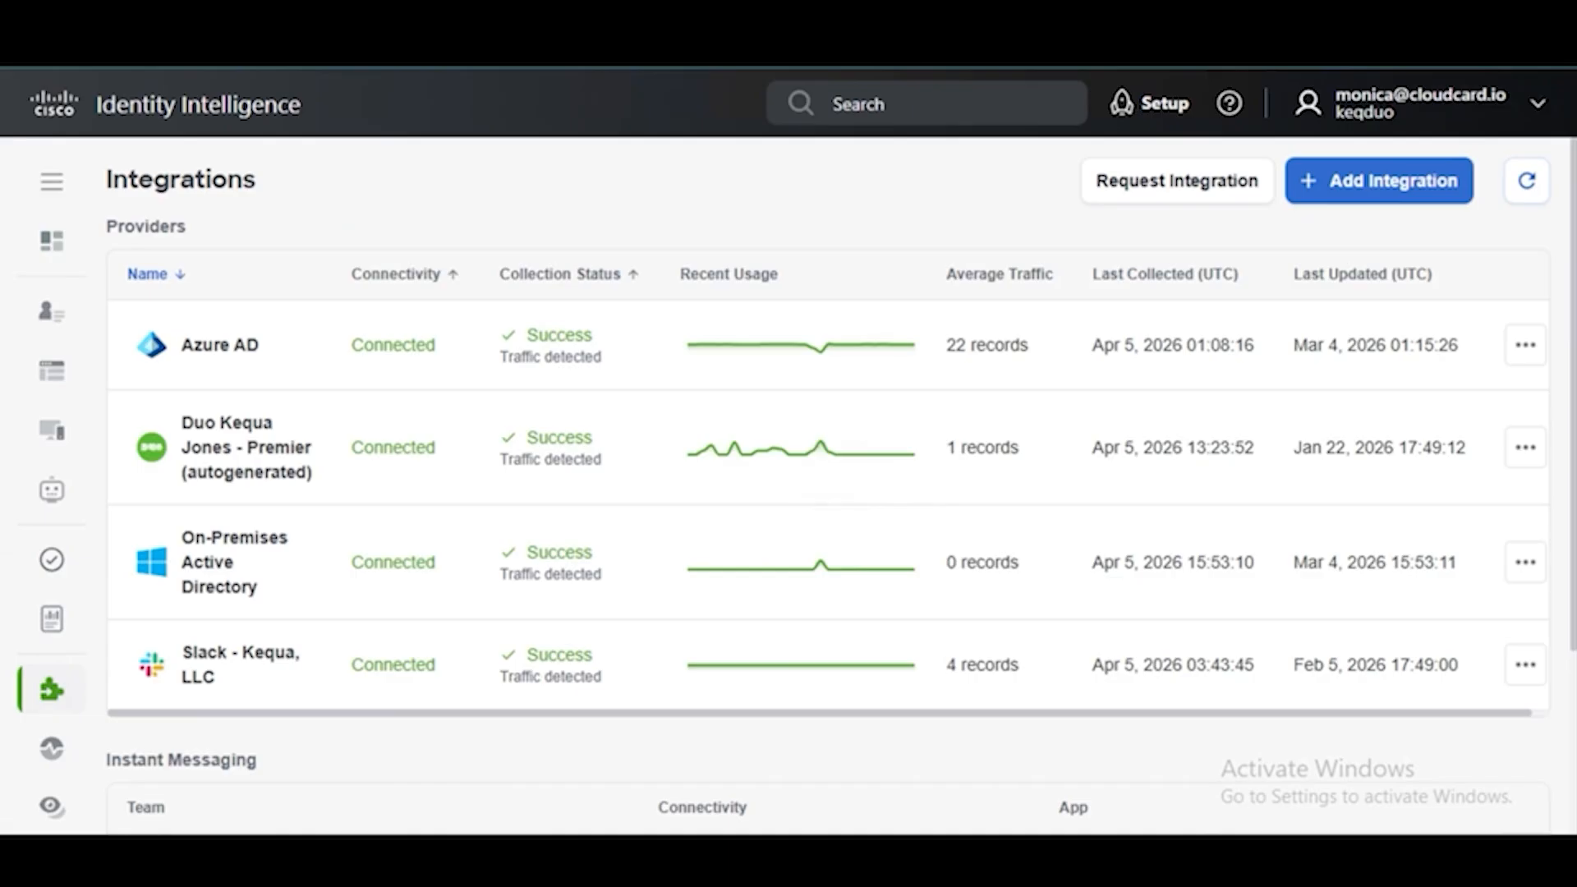
{"action": "left_click", "coordinate": [1348, 188]}
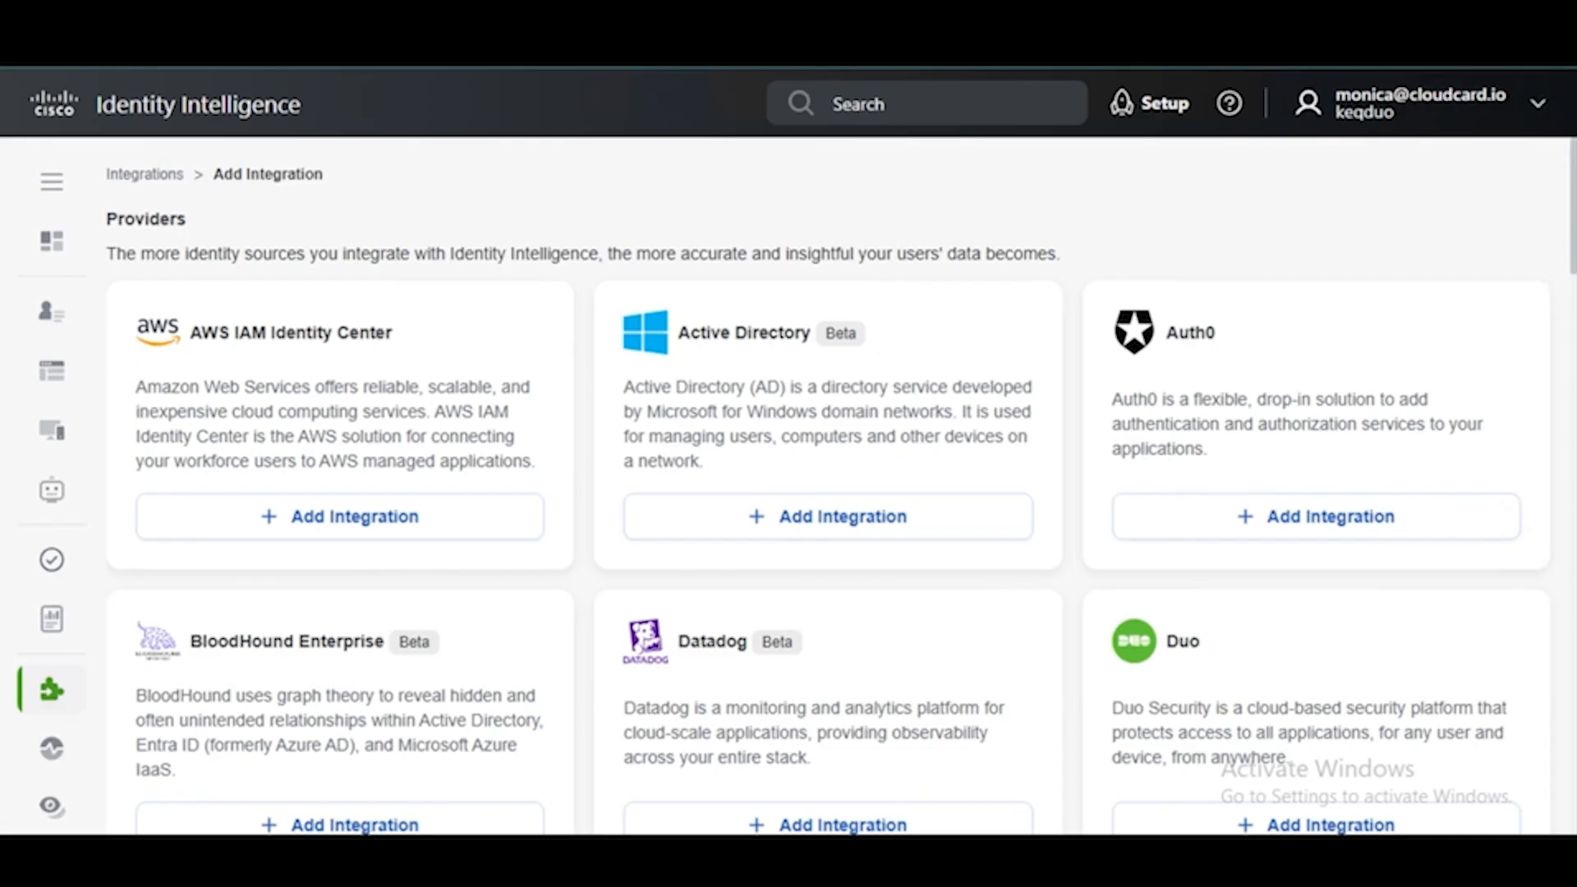
{"action": "left_click", "coordinate": [1337, 524]}
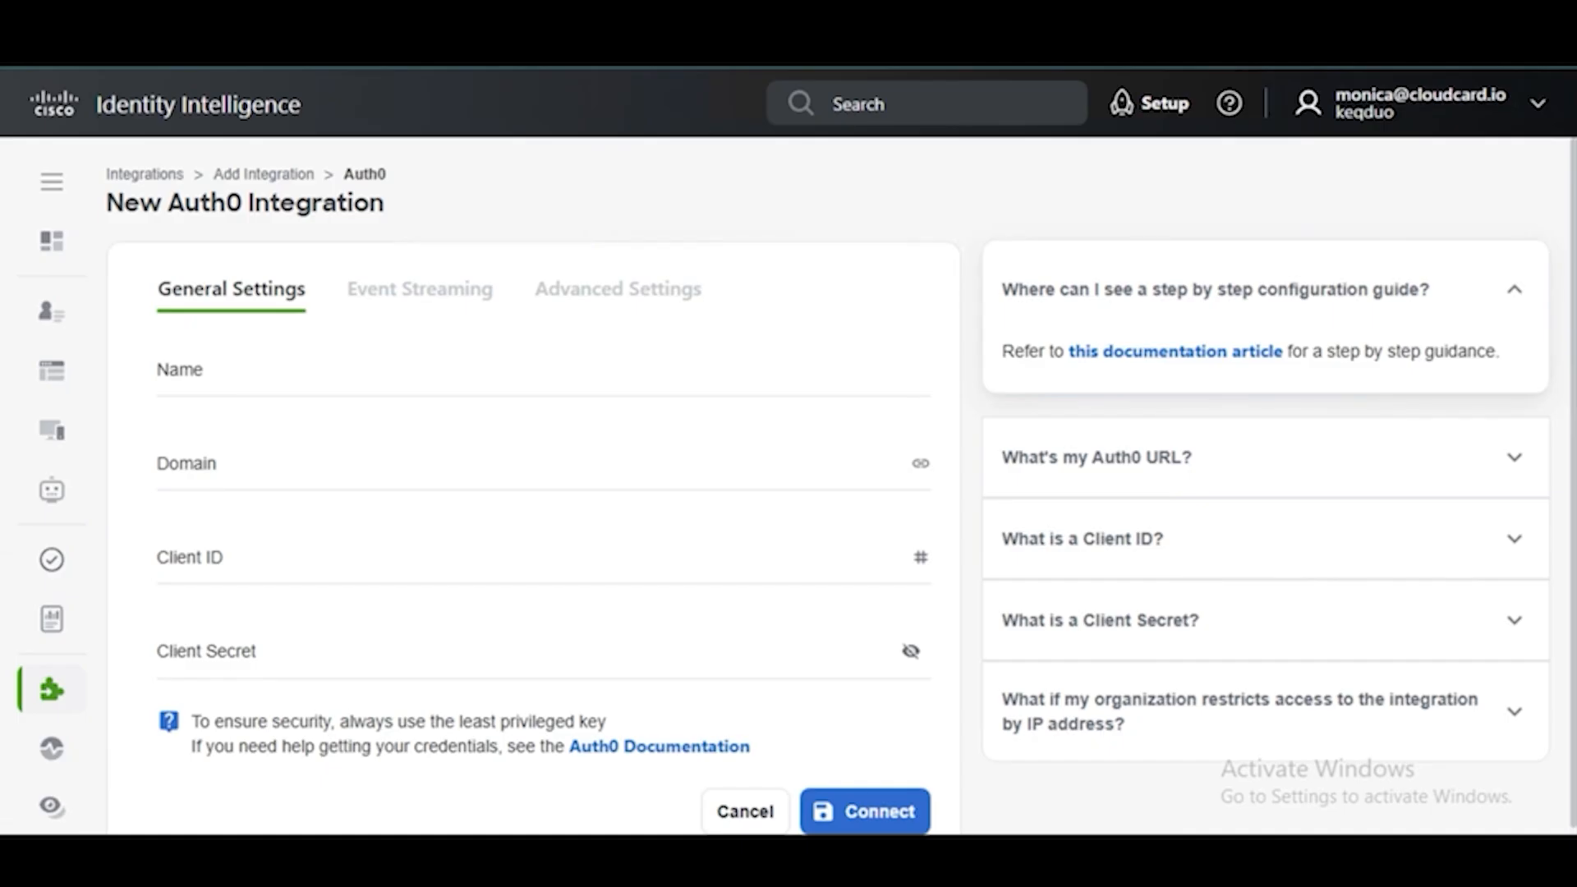
{"action": "left_click", "coordinate": [51, 700]}
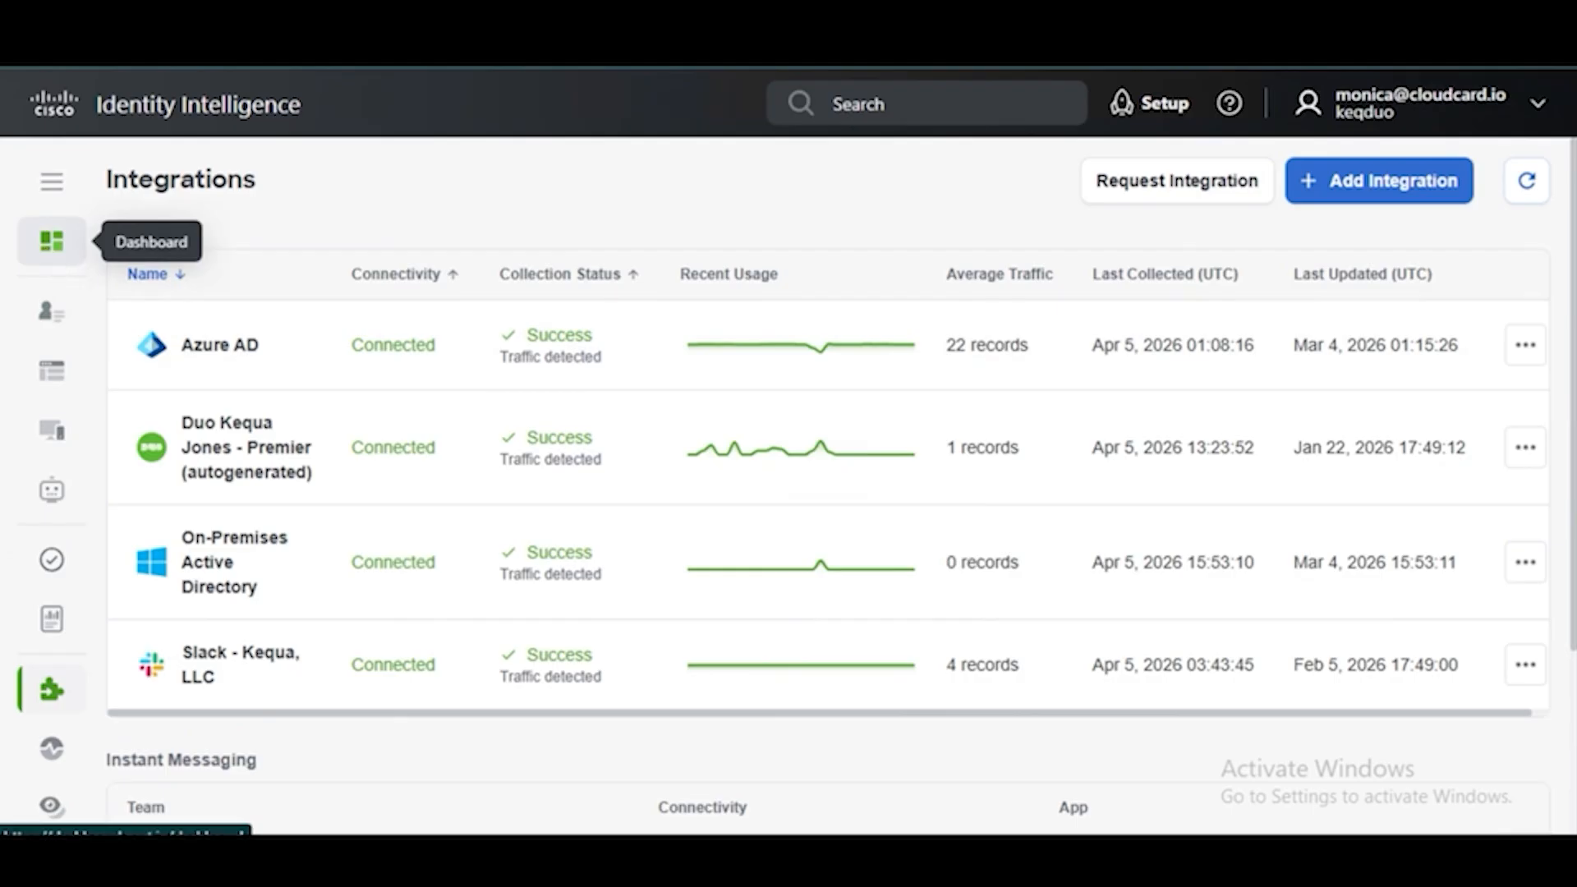
- Open the Posture dashboard and examine the identity counts, Identity Posture Score and recommended actions
{"action": "left_click", "coordinate": [52, 240]}
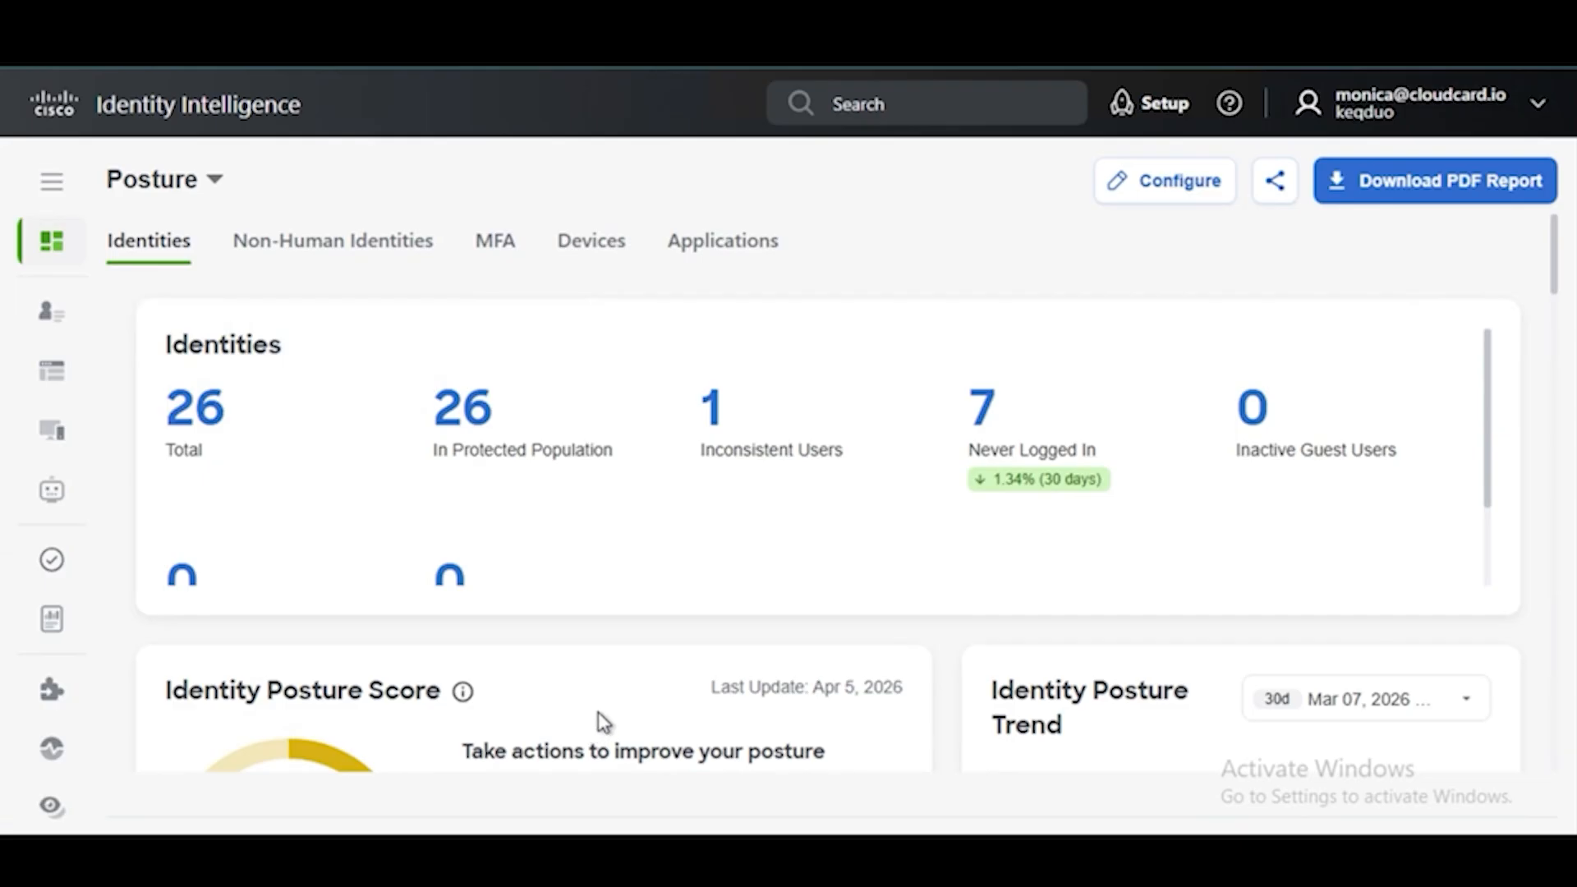
{"action": "scroll", "coordinate": [598, 722], "scroll_direction": "down", "scroll_amount": 2}
{"action": "scroll", "coordinate": [599, 714], "scroll_direction": "down", "scroll_amount": 3}
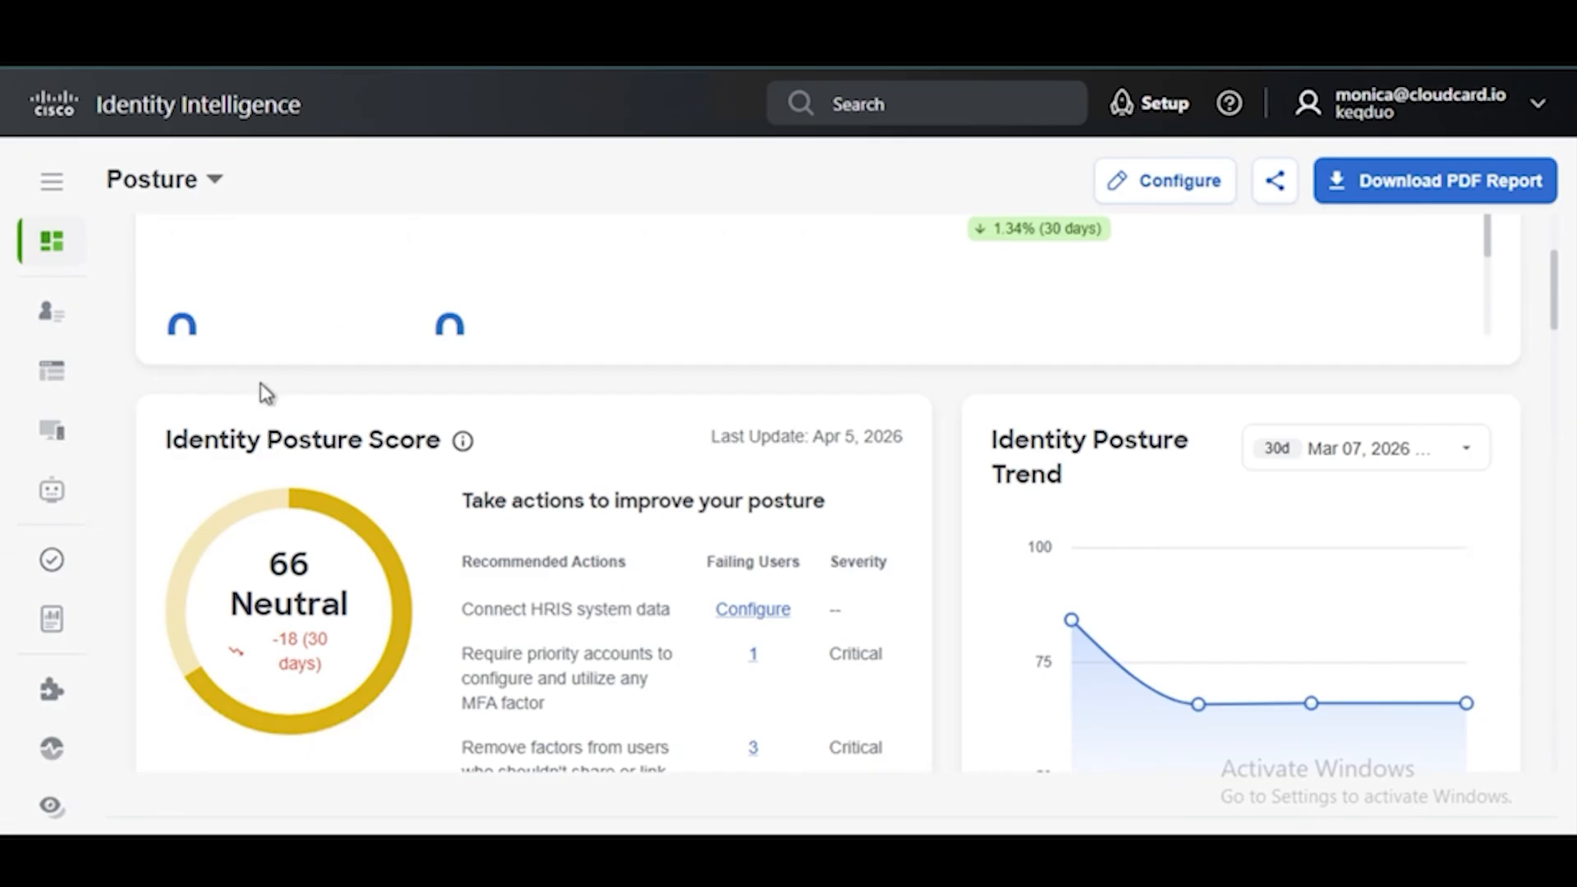
- Search the identity checks for "dormant"
{"action": "left_click", "coordinate": [53, 563]}
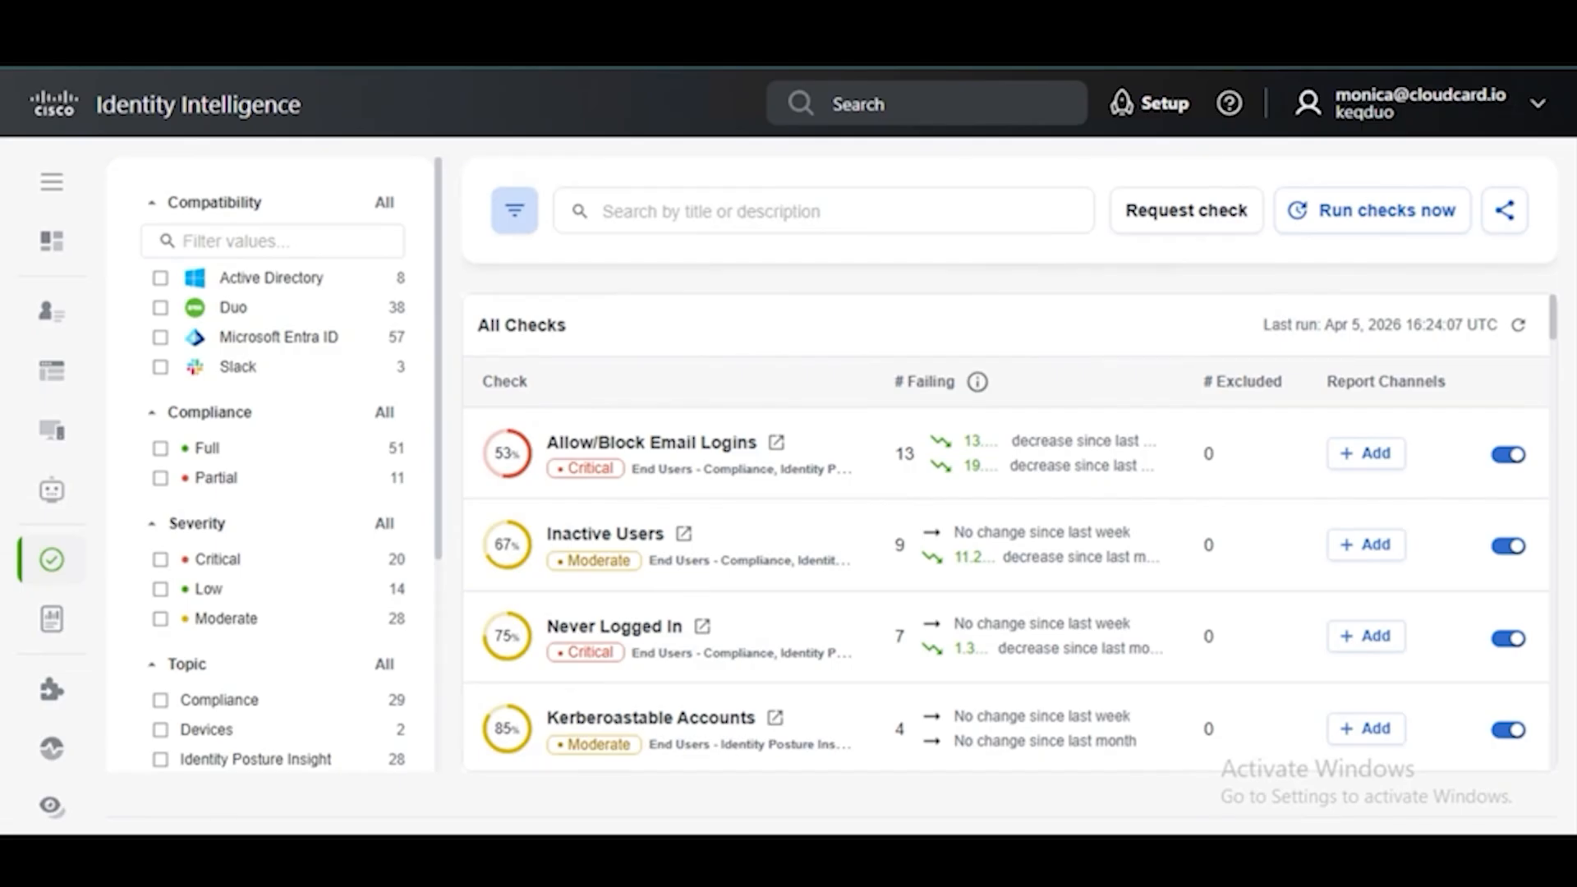
{"action": "left_click", "coordinate": [933, 210]}
{"action": "type", "text": "dorm"}
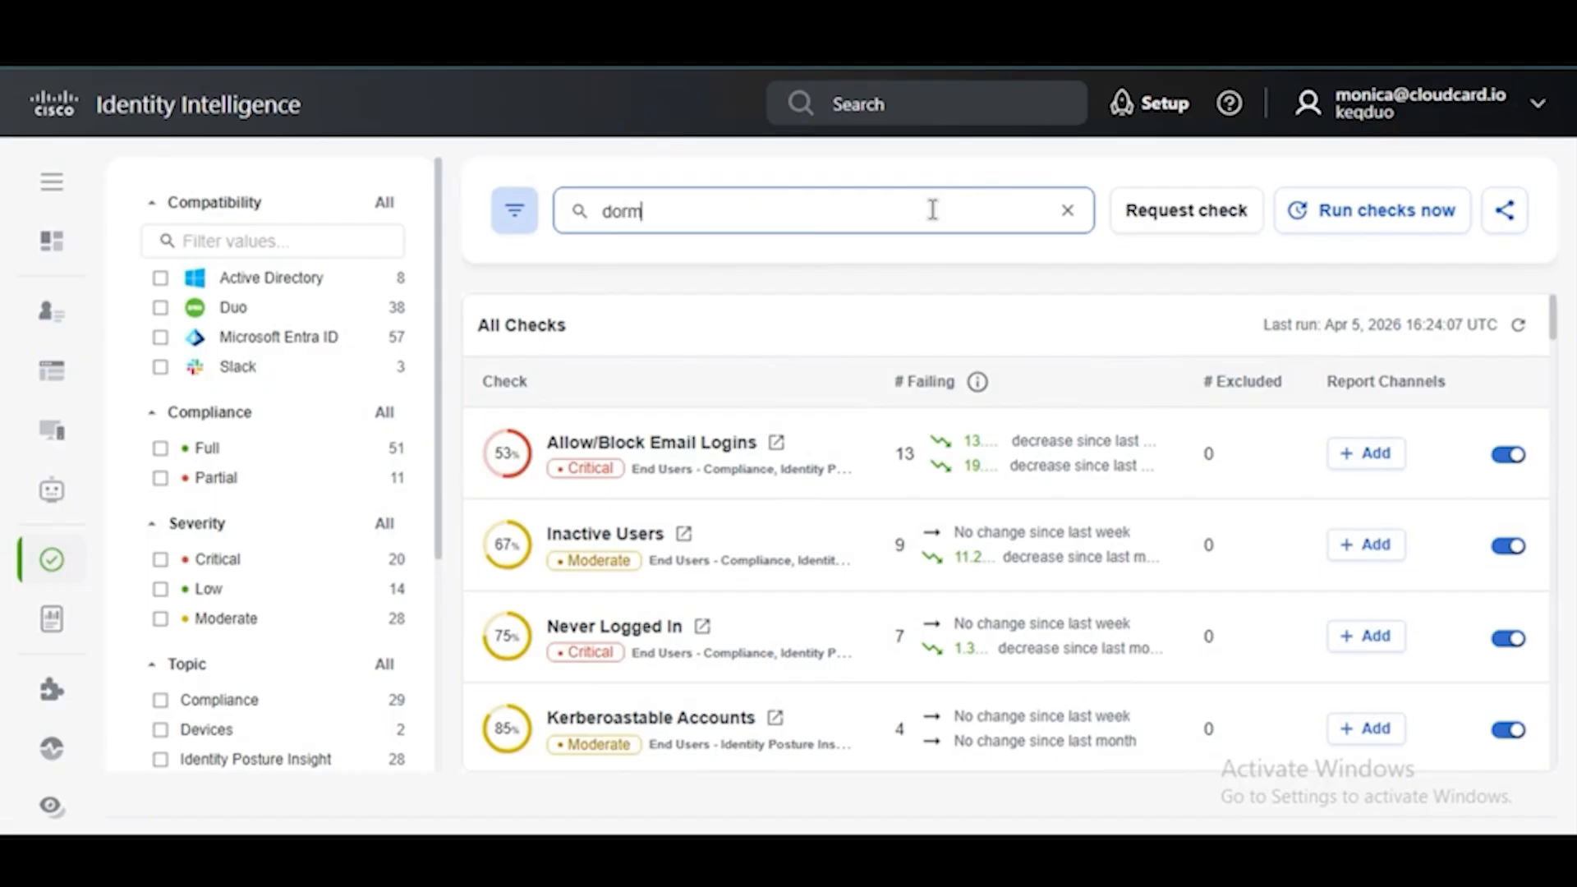
{"action": "type", "text": "ant"}
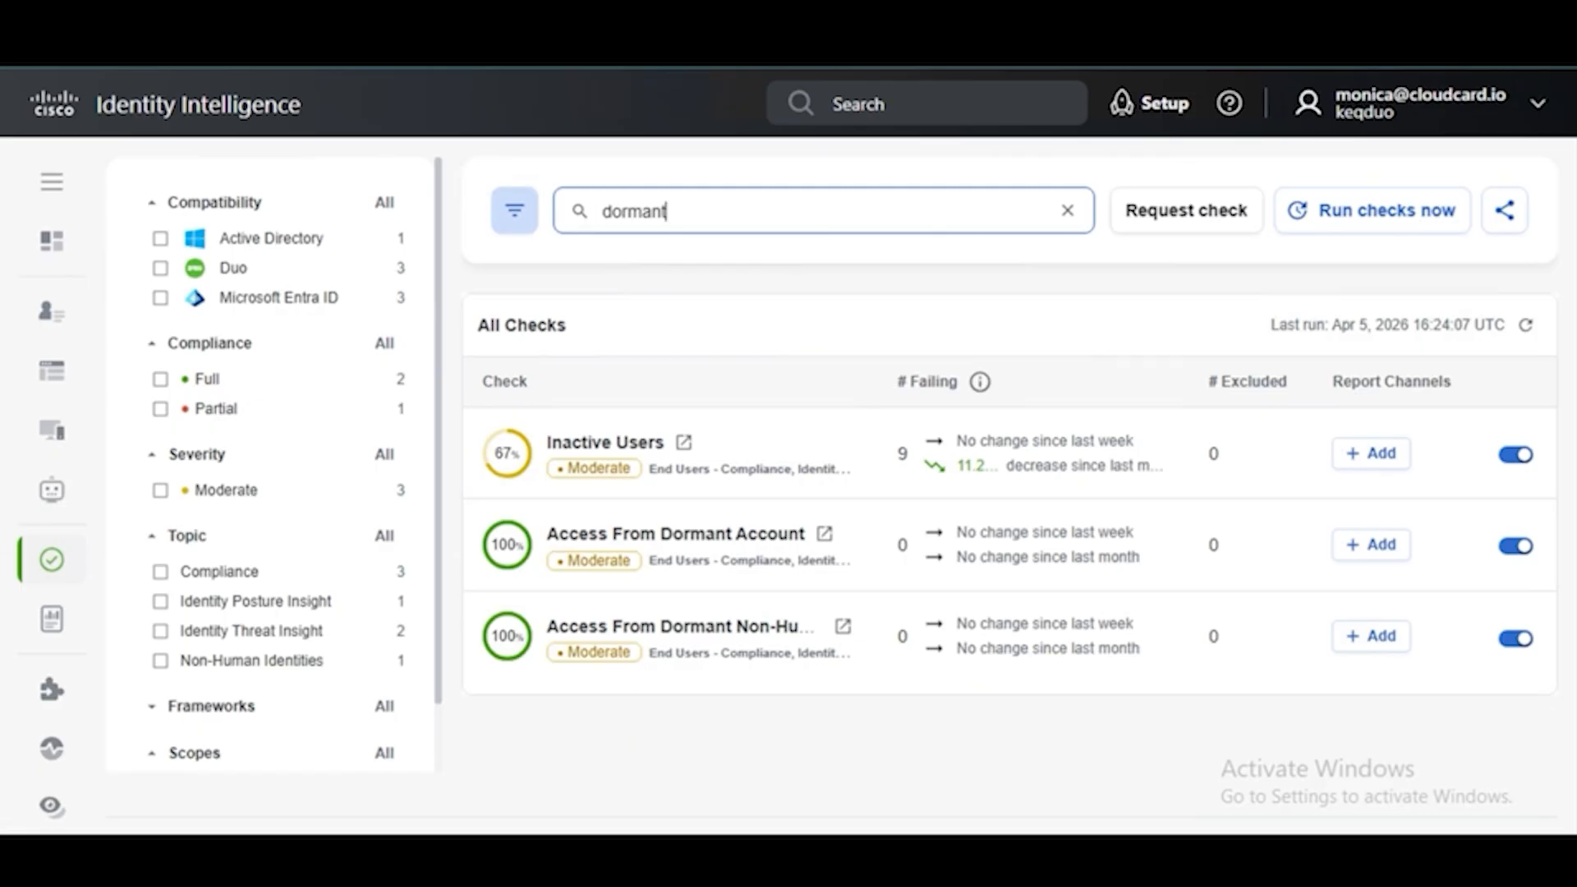
- Start adding a new Email notification target from the available integrations
{"action": "left_click", "coordinate": [52, 692]}
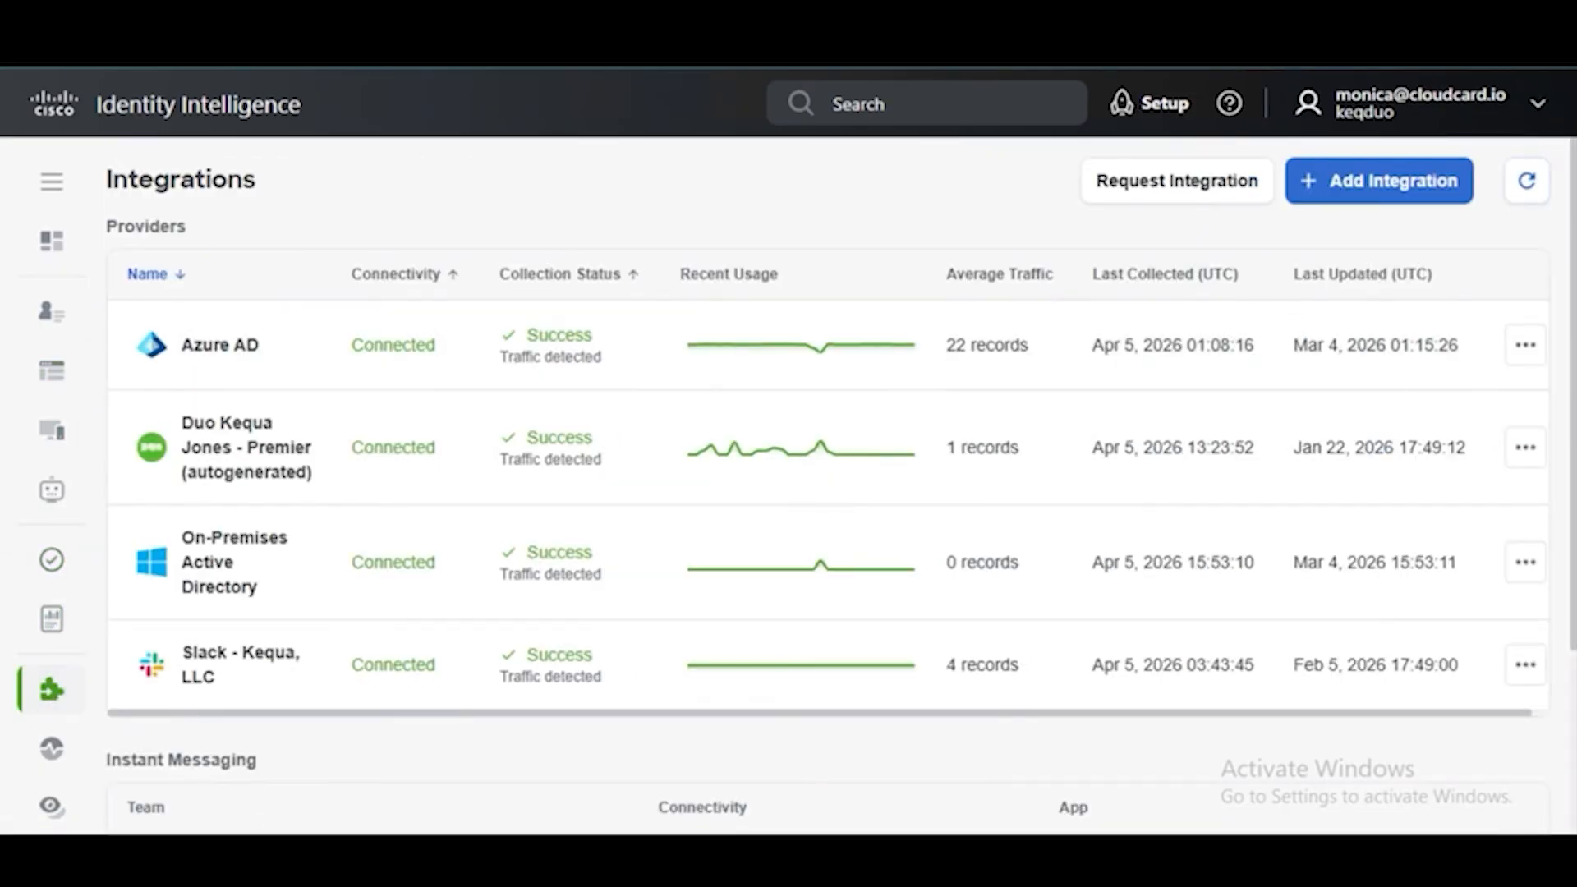
{"action": "left_click", "coordinate": [1337, 186]}
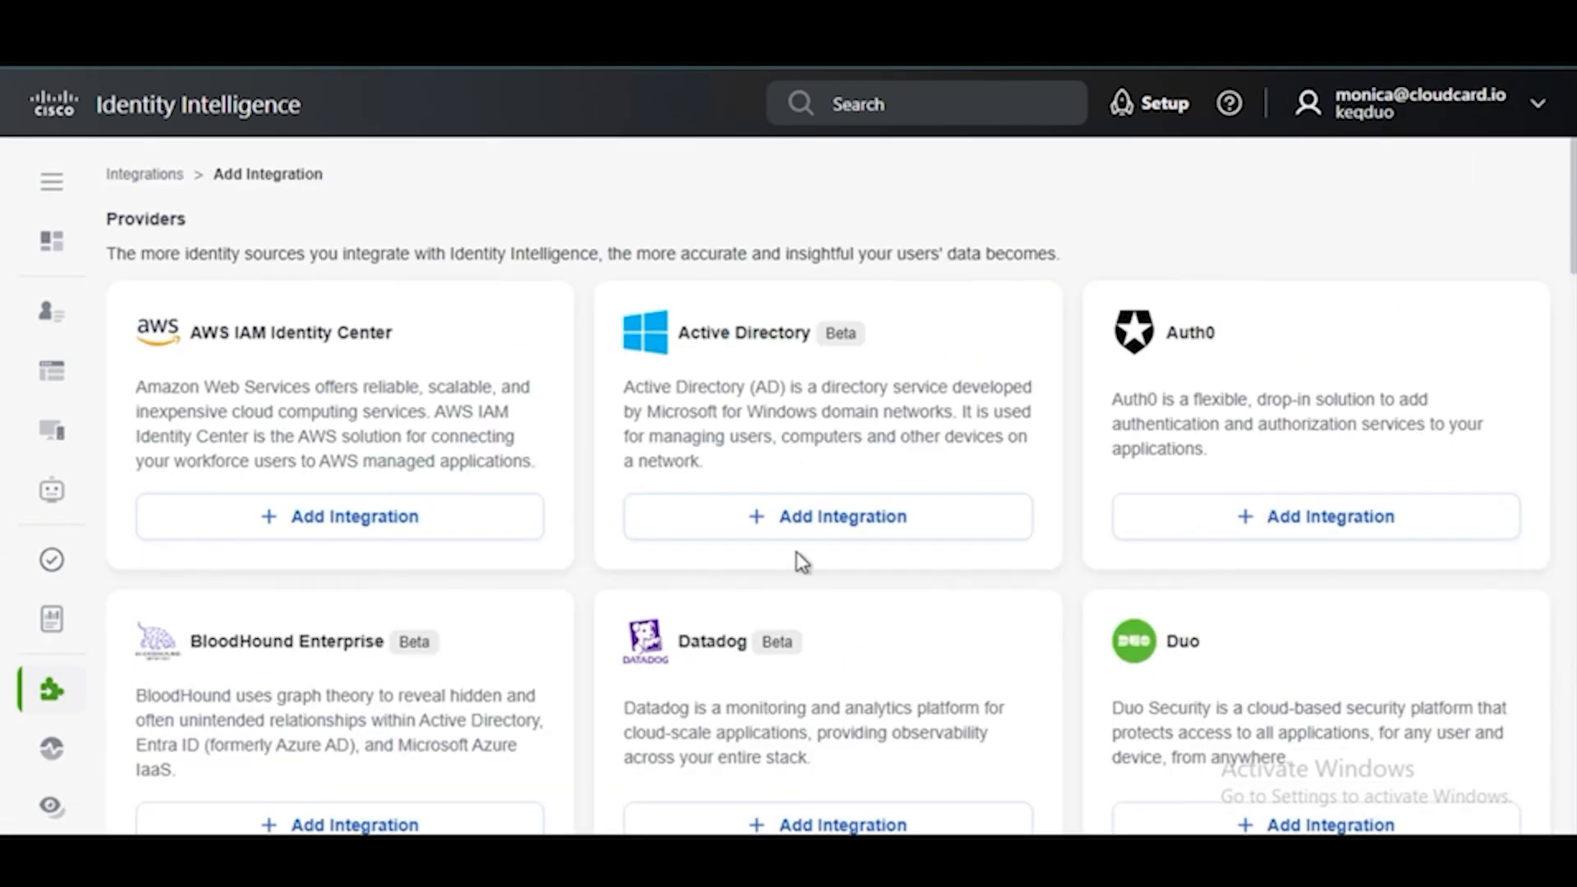
{"action": "scroll", "coordinate": [796, 553], "scroll_direction": "down", "scroll_amount": 5}
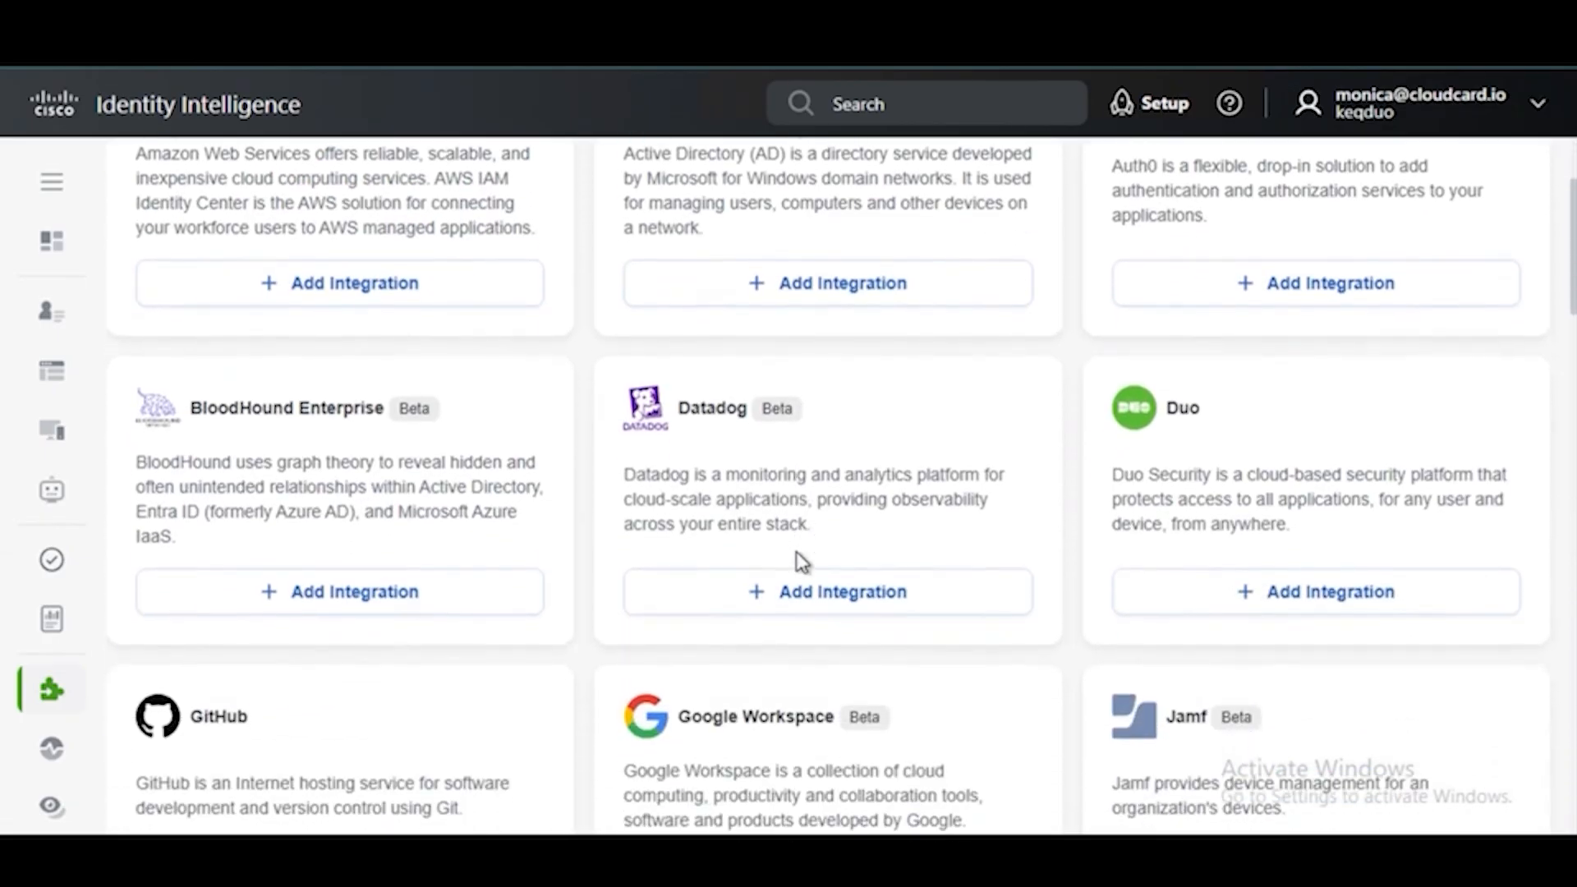
{"action": "scroll", "coordinate": [800, 561], "scroll_direction": "down", "scroll_amount": 12}
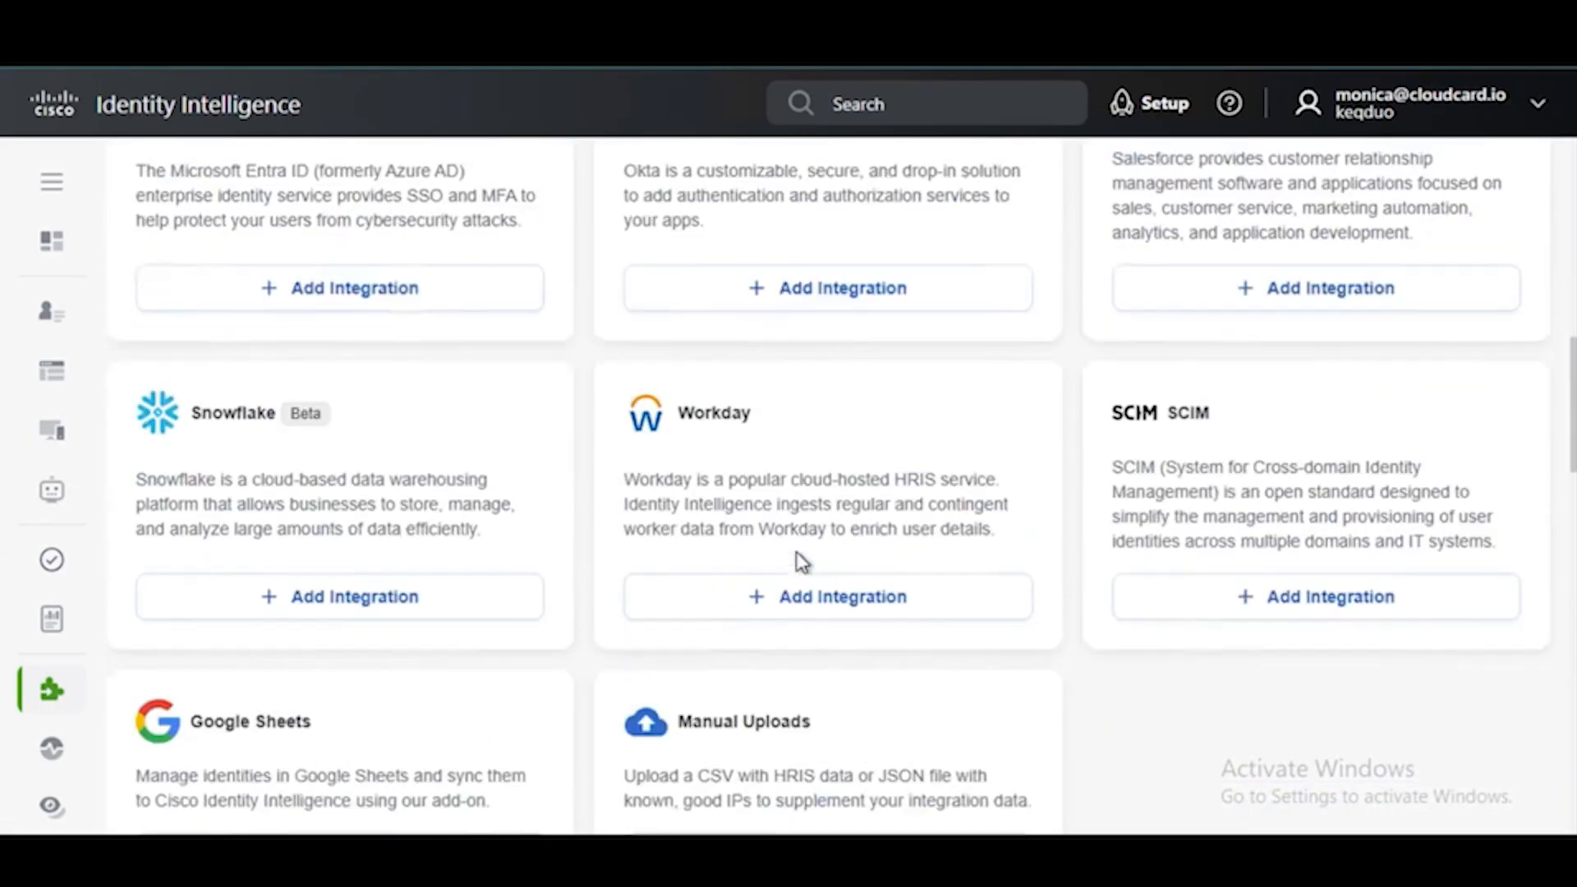
{"action": "scroll", "coordinate": [800, 563], "scroll_direction": "down", "scroll_amount": 4}
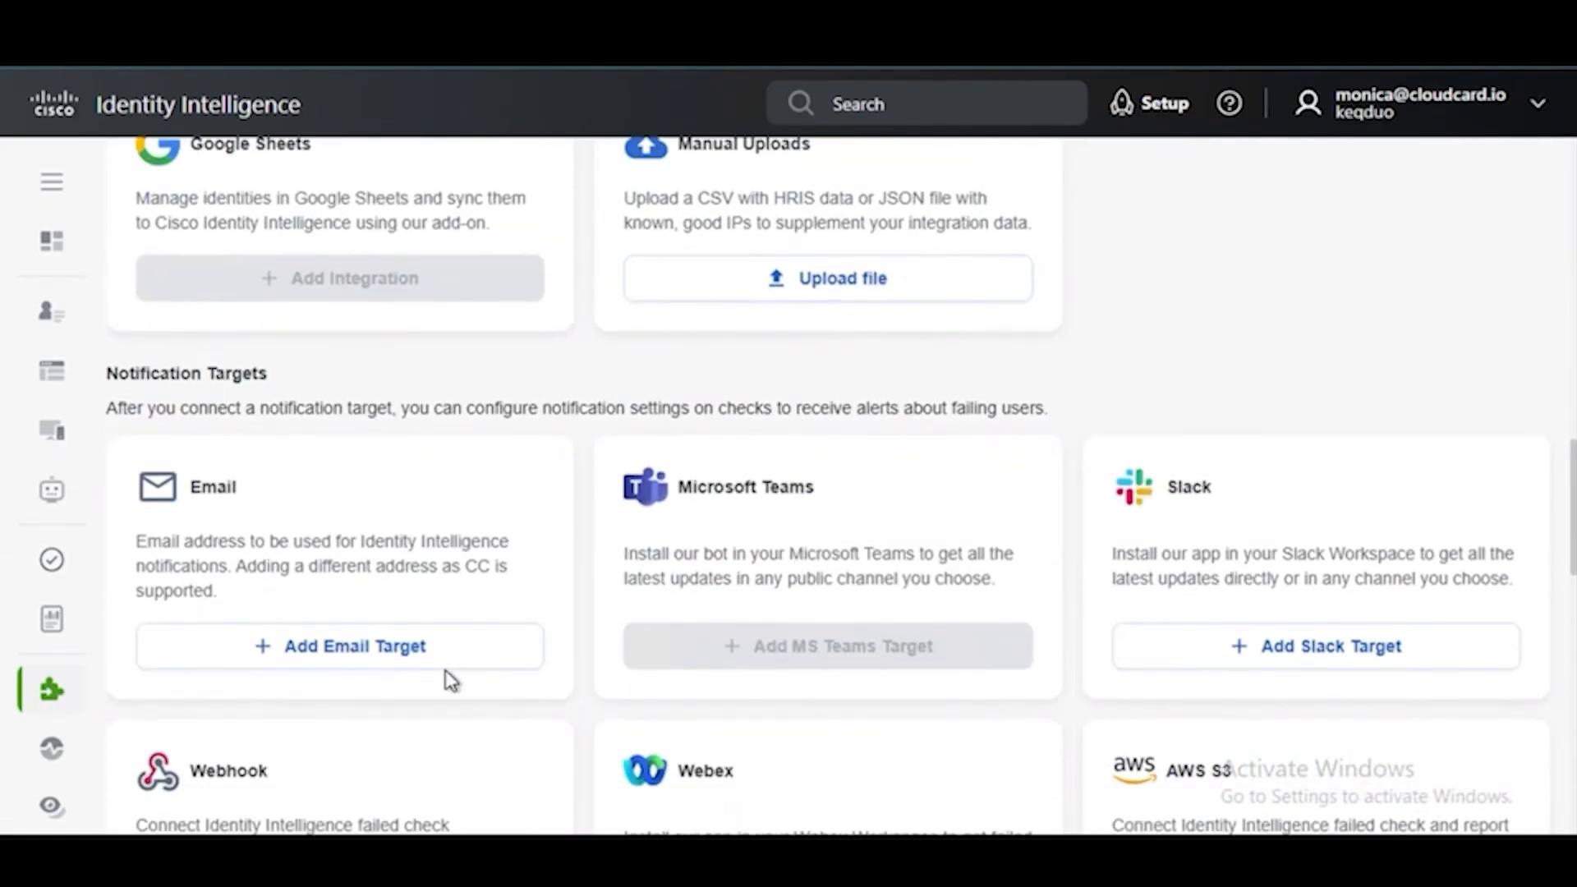
{"action": "left_click", "coordinate": [426, 654]}
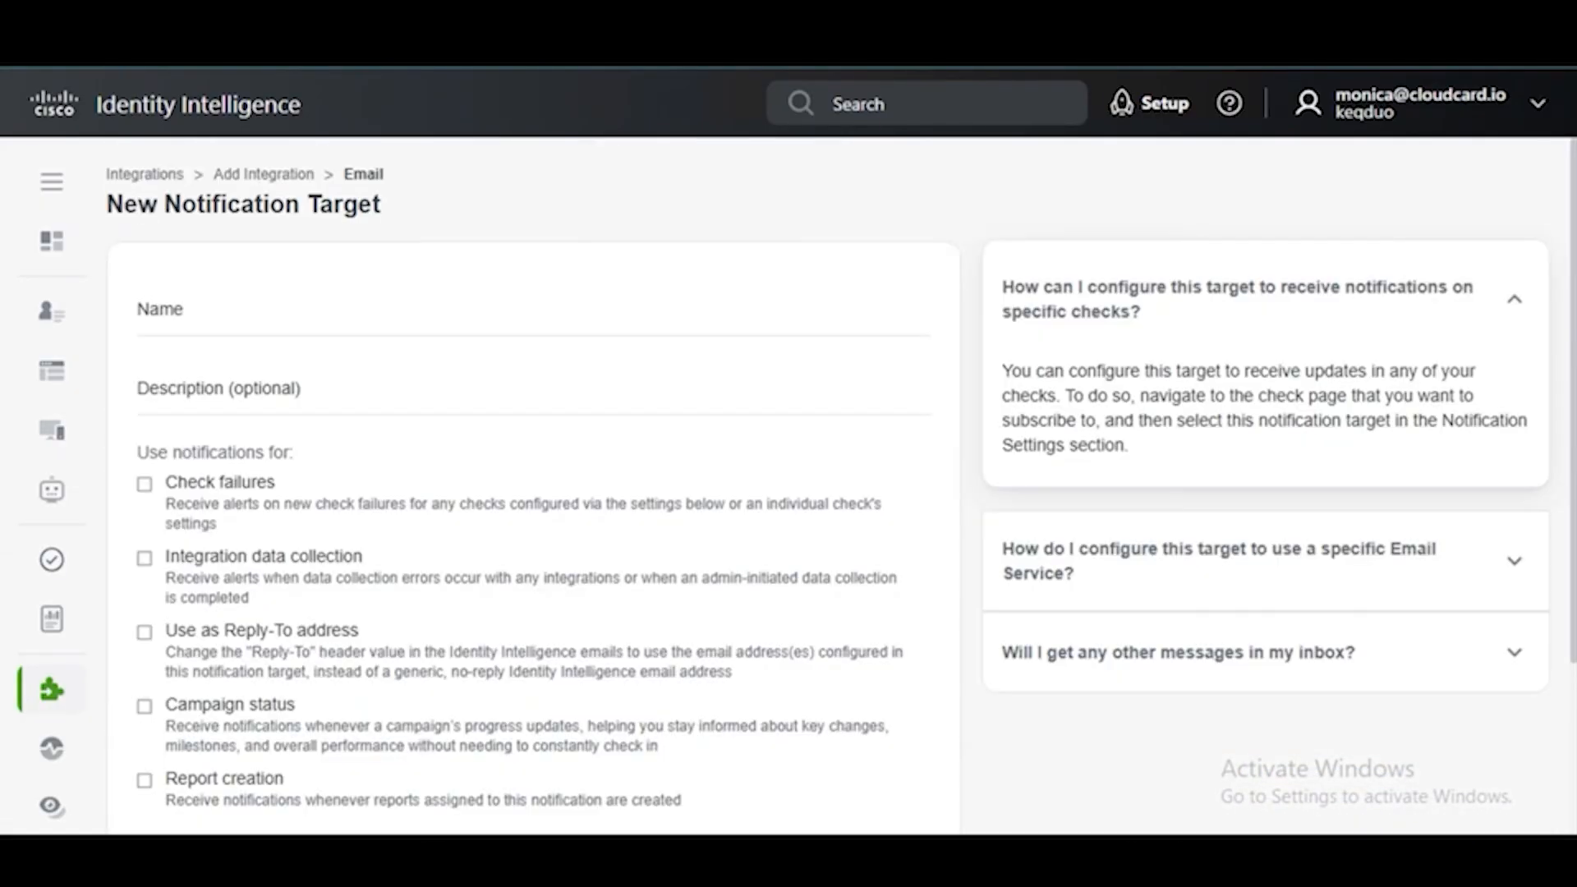
- Name the email notification target "Non-Human Identities" and describe it as "Critical alerts"
{"action": "left_click", "coordinate": [663, 312]}
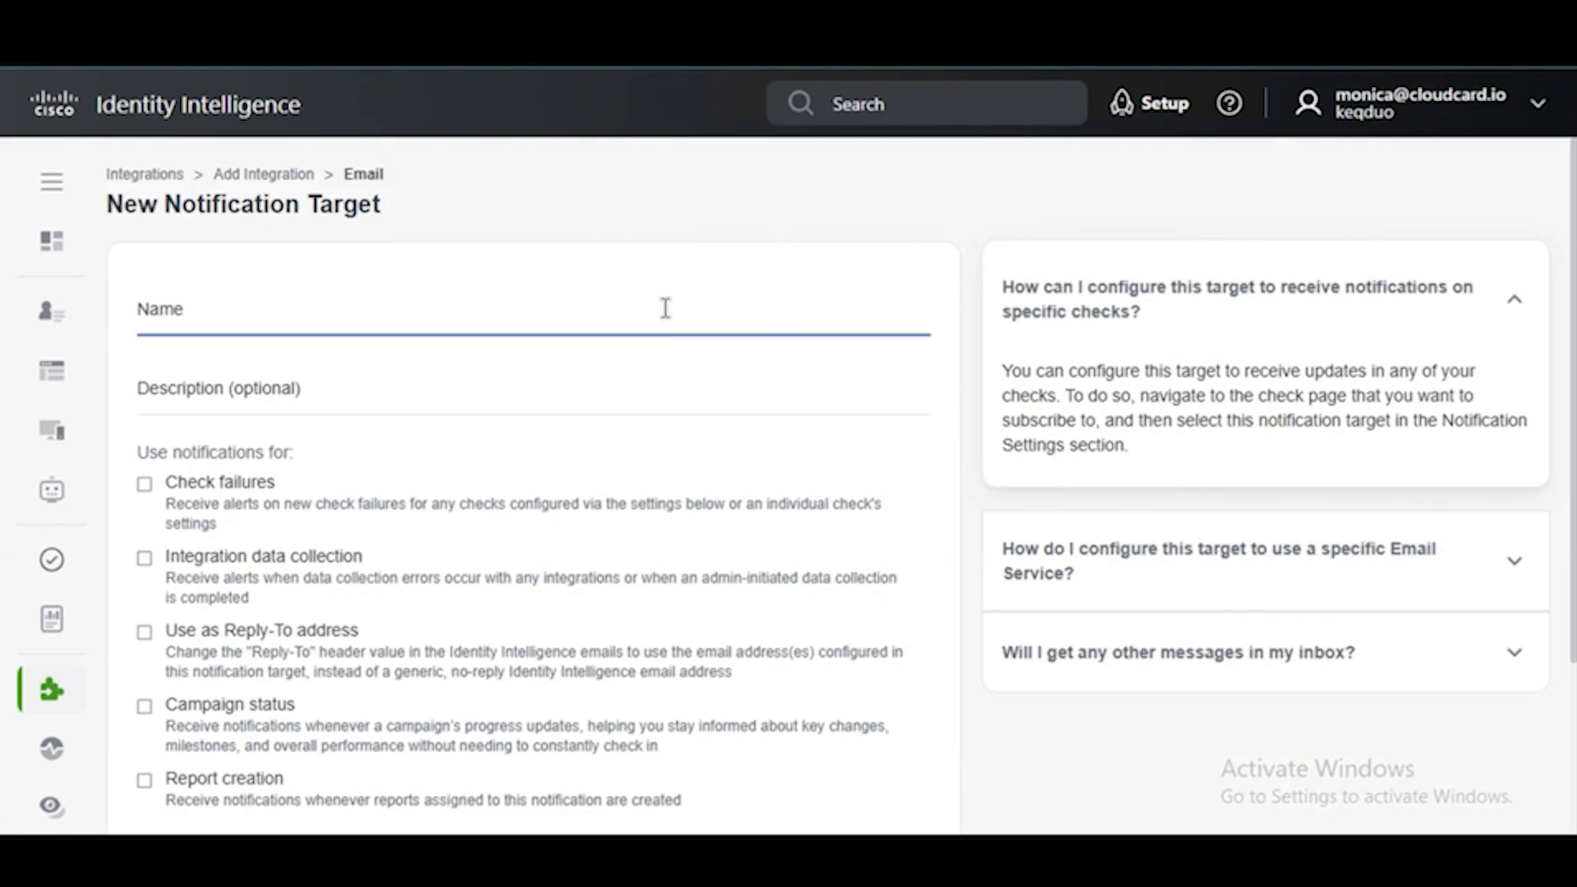
{"action": "left_click", "coordinate": [483, 388]}
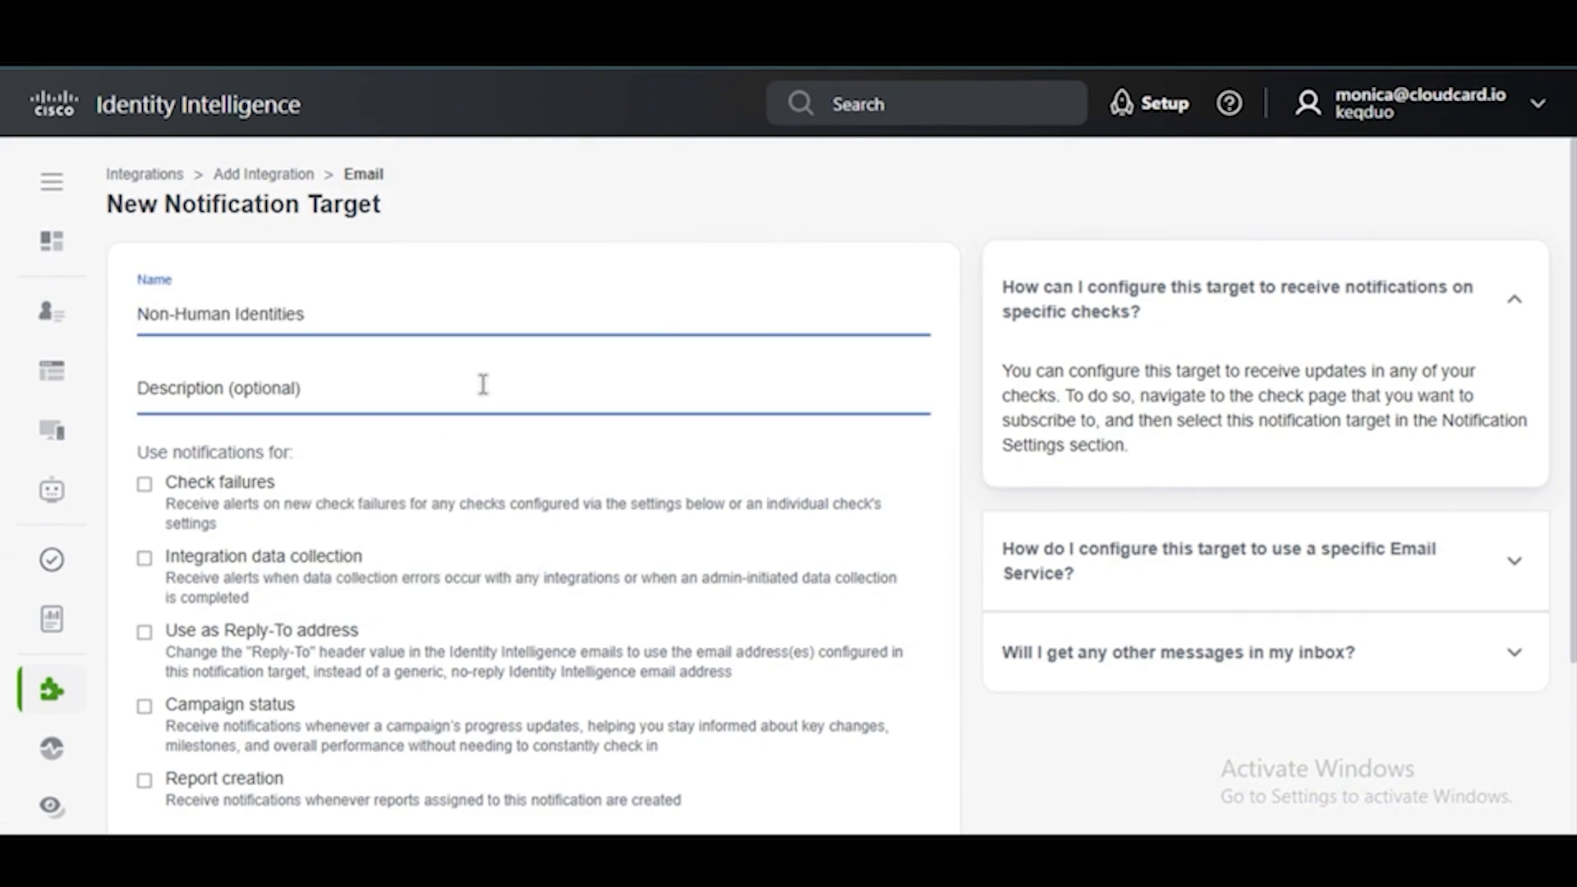
{"action": "left_click", "coordinate": [389, 457]}
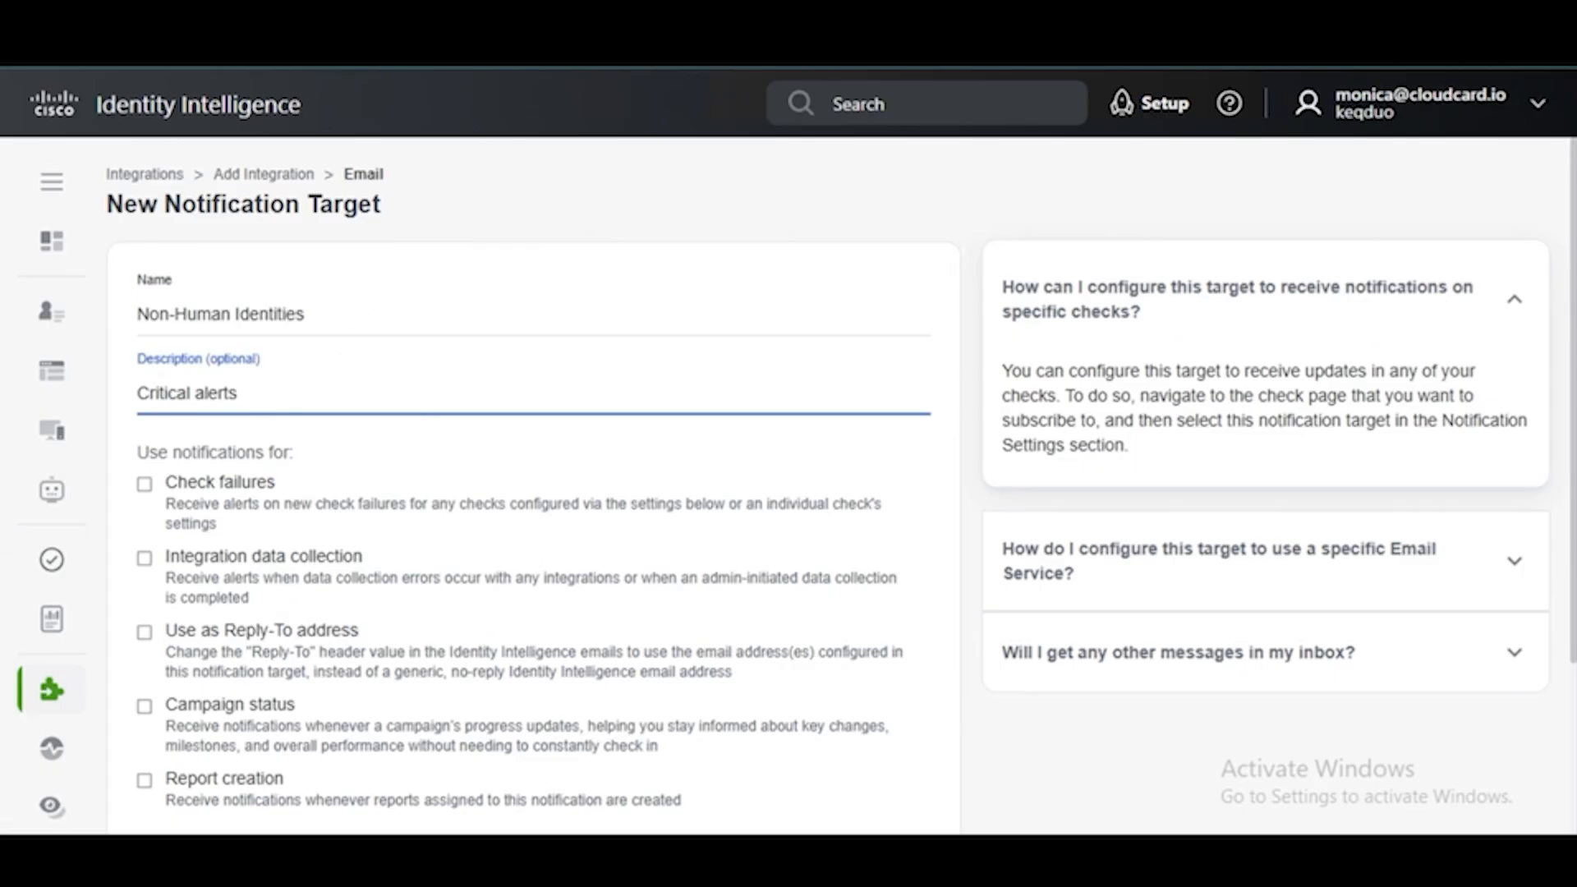
- Enable the target's notifications for check failures and integration data collection, and fill in the recipient's email address
{"action": "left_click", "coordinate": [145, 486]}
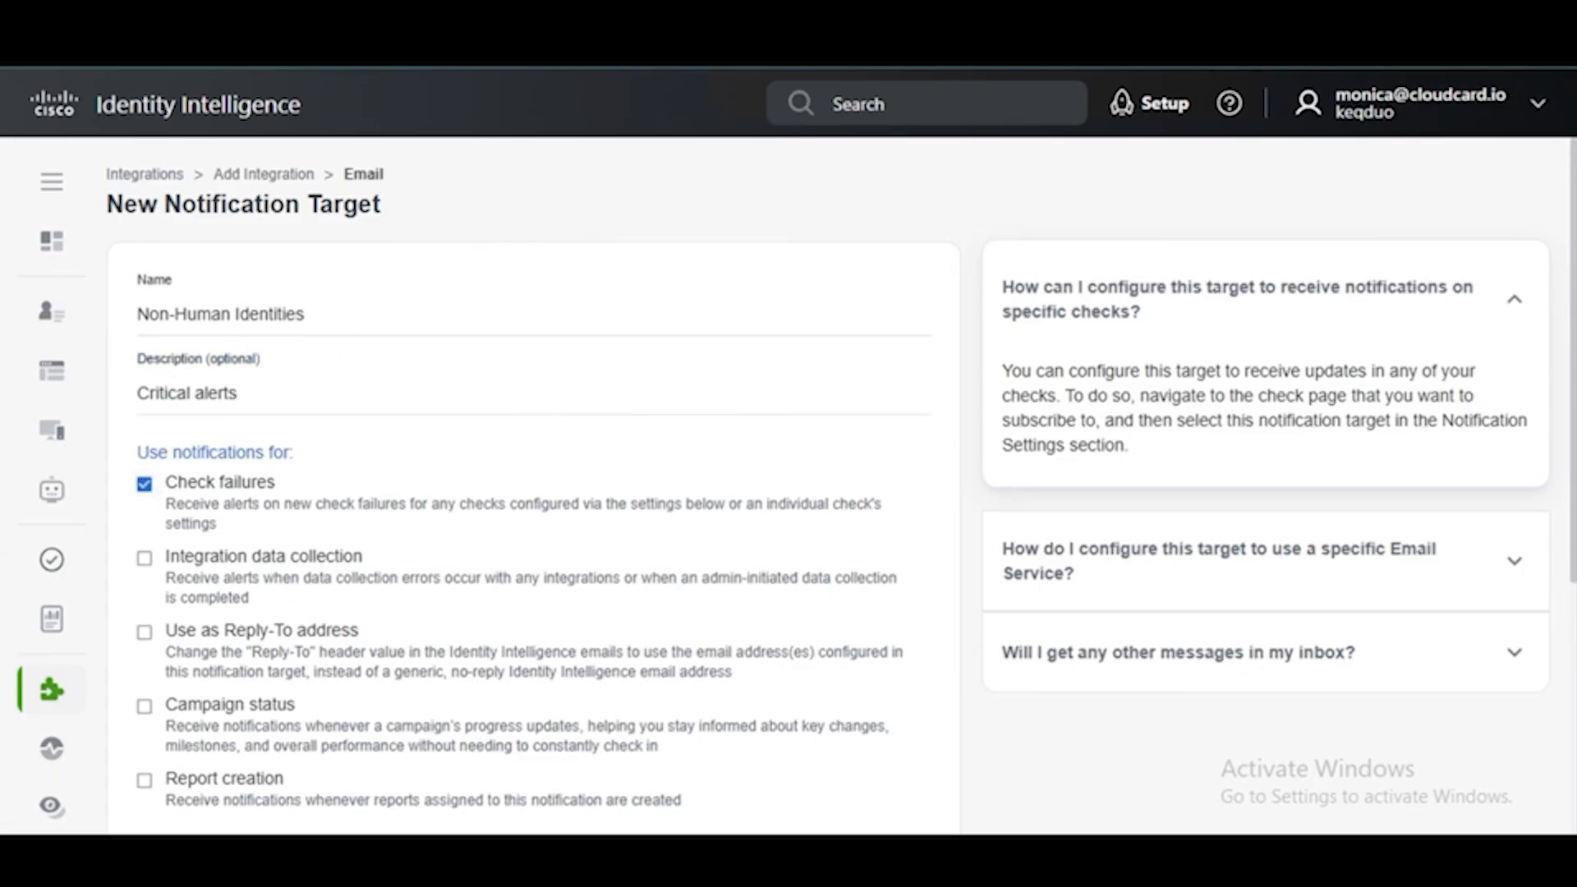
{"action": "left_click", "coordinate": [145, 558]}
{"action": "scroll", "coordinate": [583, 528], "scroll_direction": "down", "scroll_amount": 4}
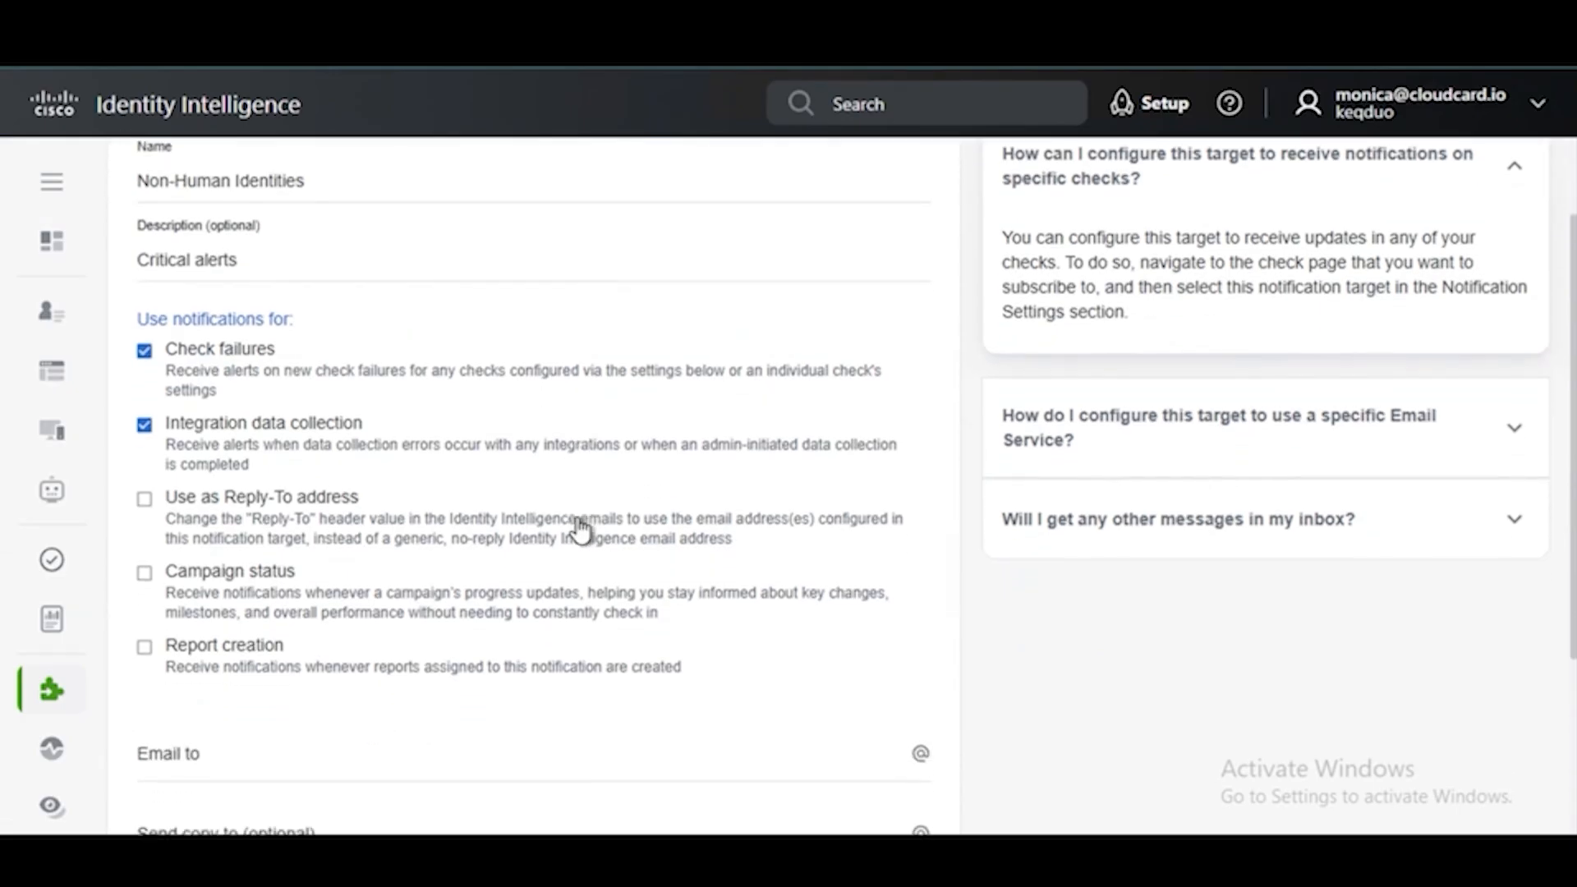
{"action": "scroll", "coordinate": [577, 524], "scroll_direction": "down", "scroll_amount": 1}
{"action": "left_click", "coordinate": [566, 530]}
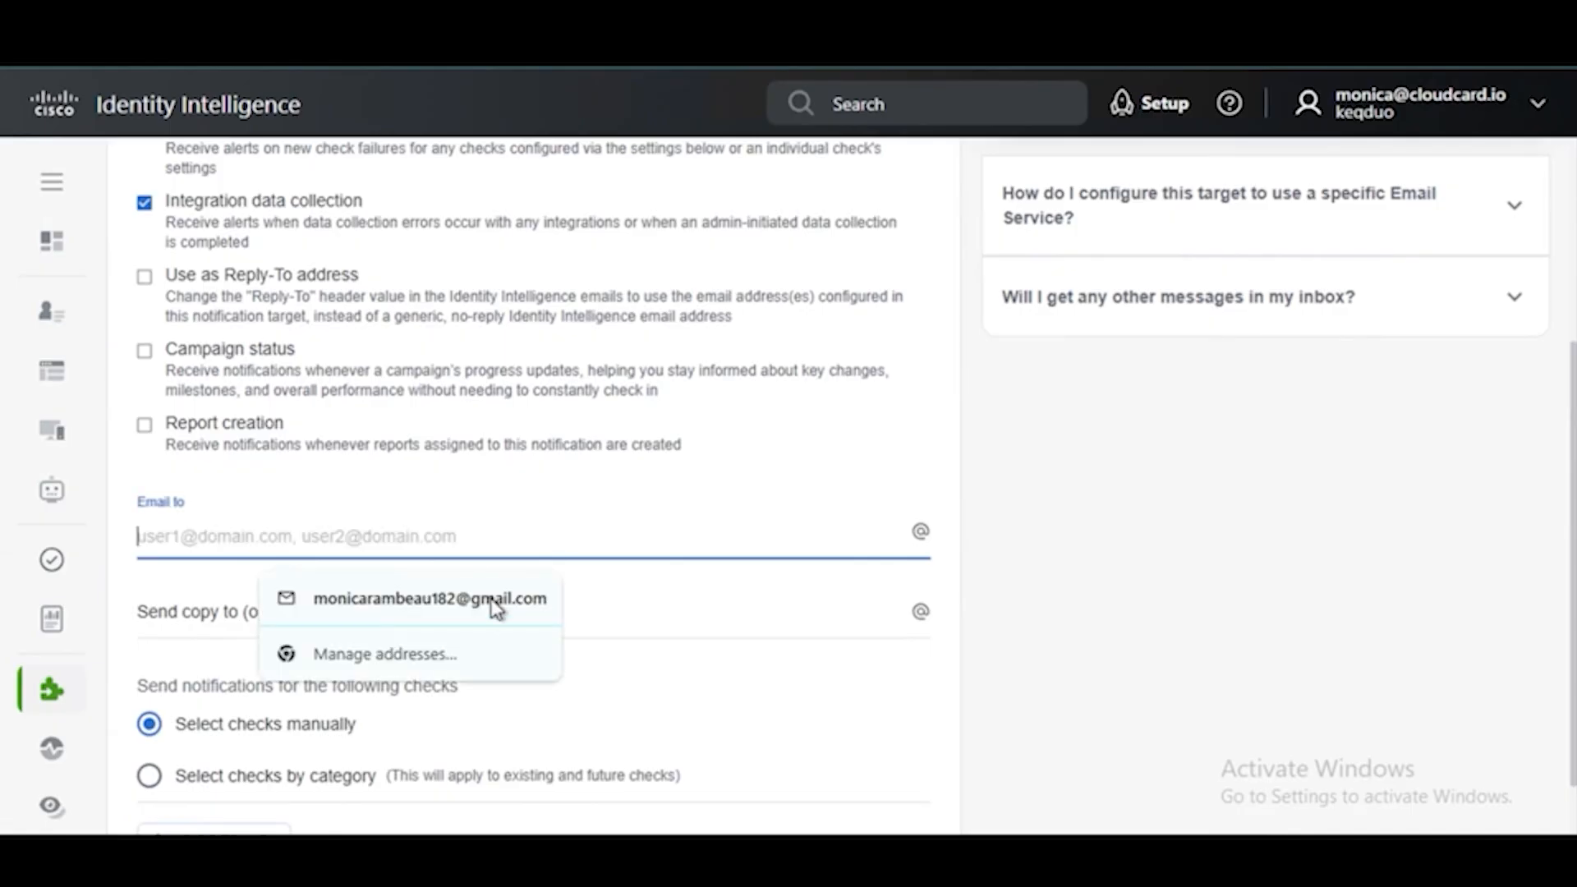
{"action": "left_click", "coordinate": [485, 606]}
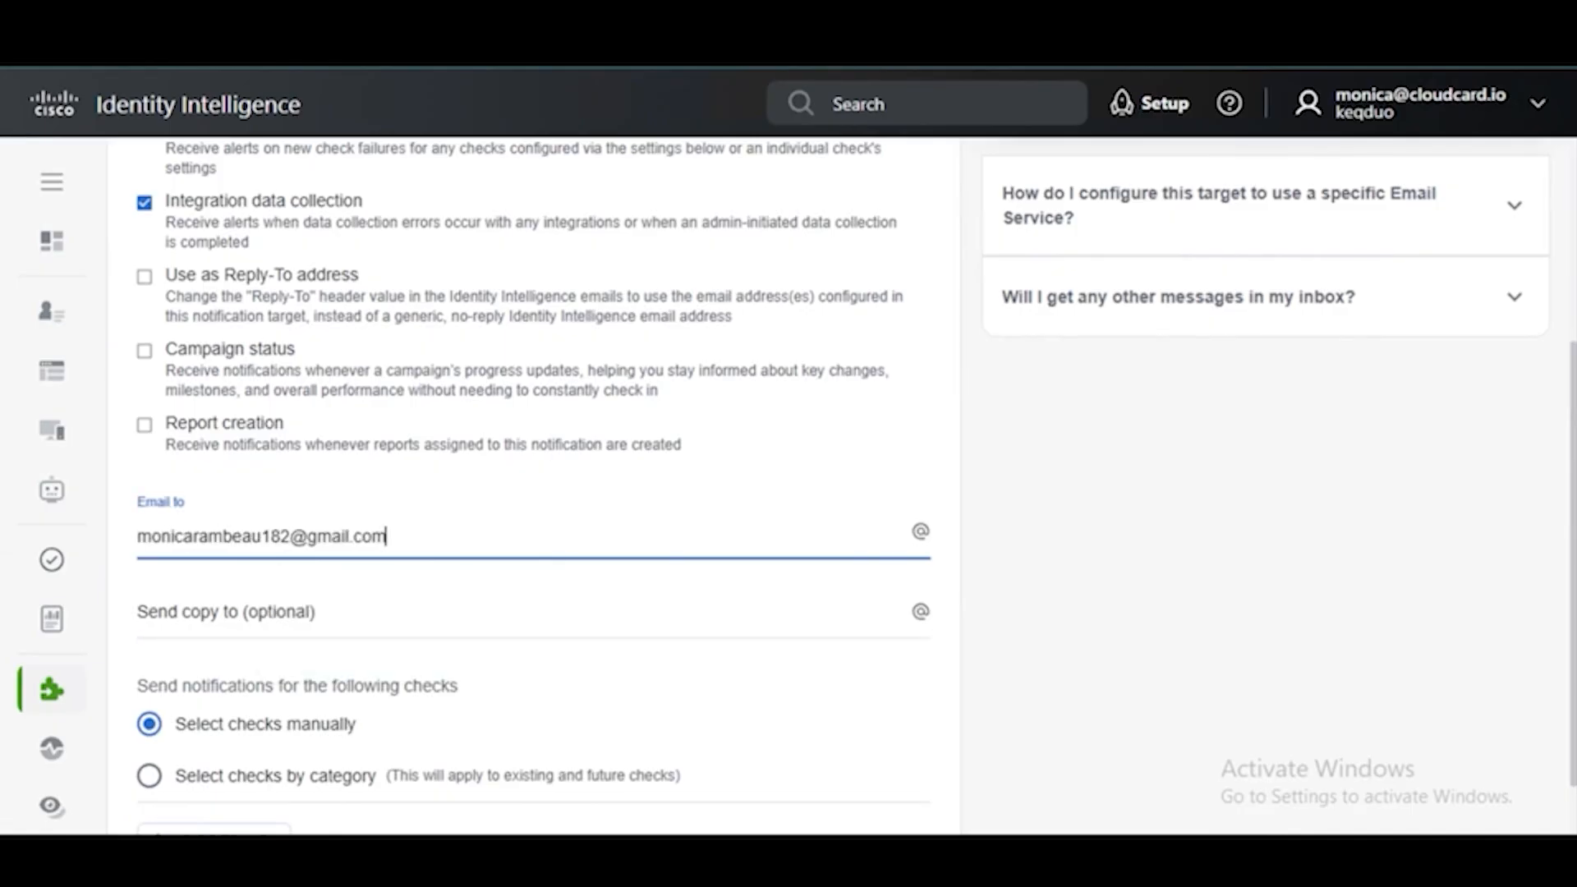
- Select the target's checks by category with Critical severity and the Non-Human Identities topic, and connect the target
{"action": "scroll", "coordinate": [564, 535], "scroll_direction": "down", "scroll_amount": 2}
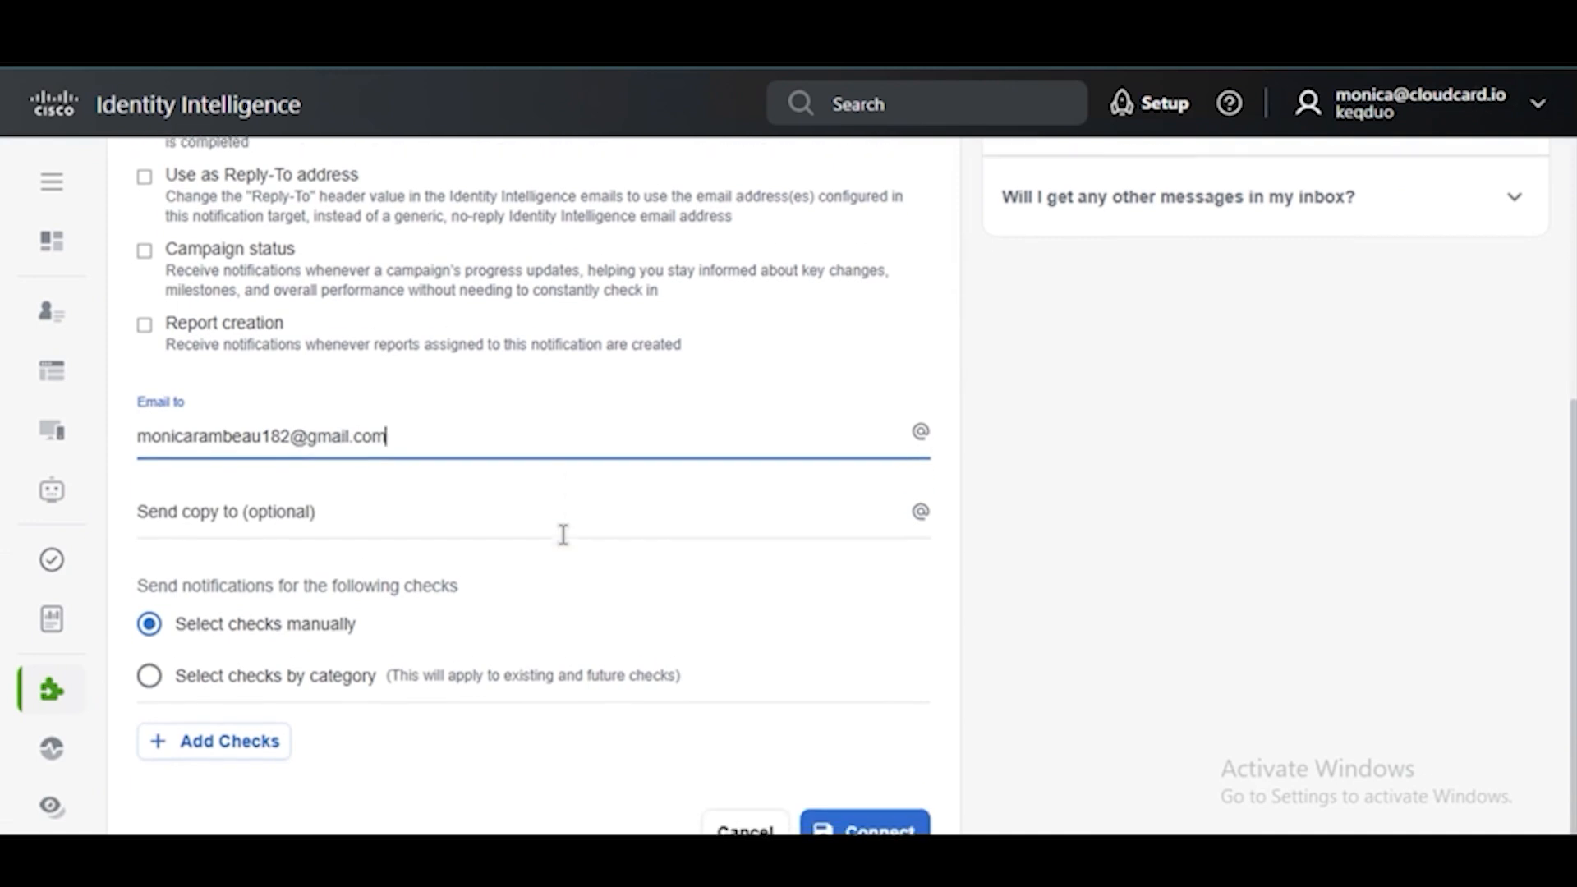
{"action": "left_click", "coordinate": [315, 618]}
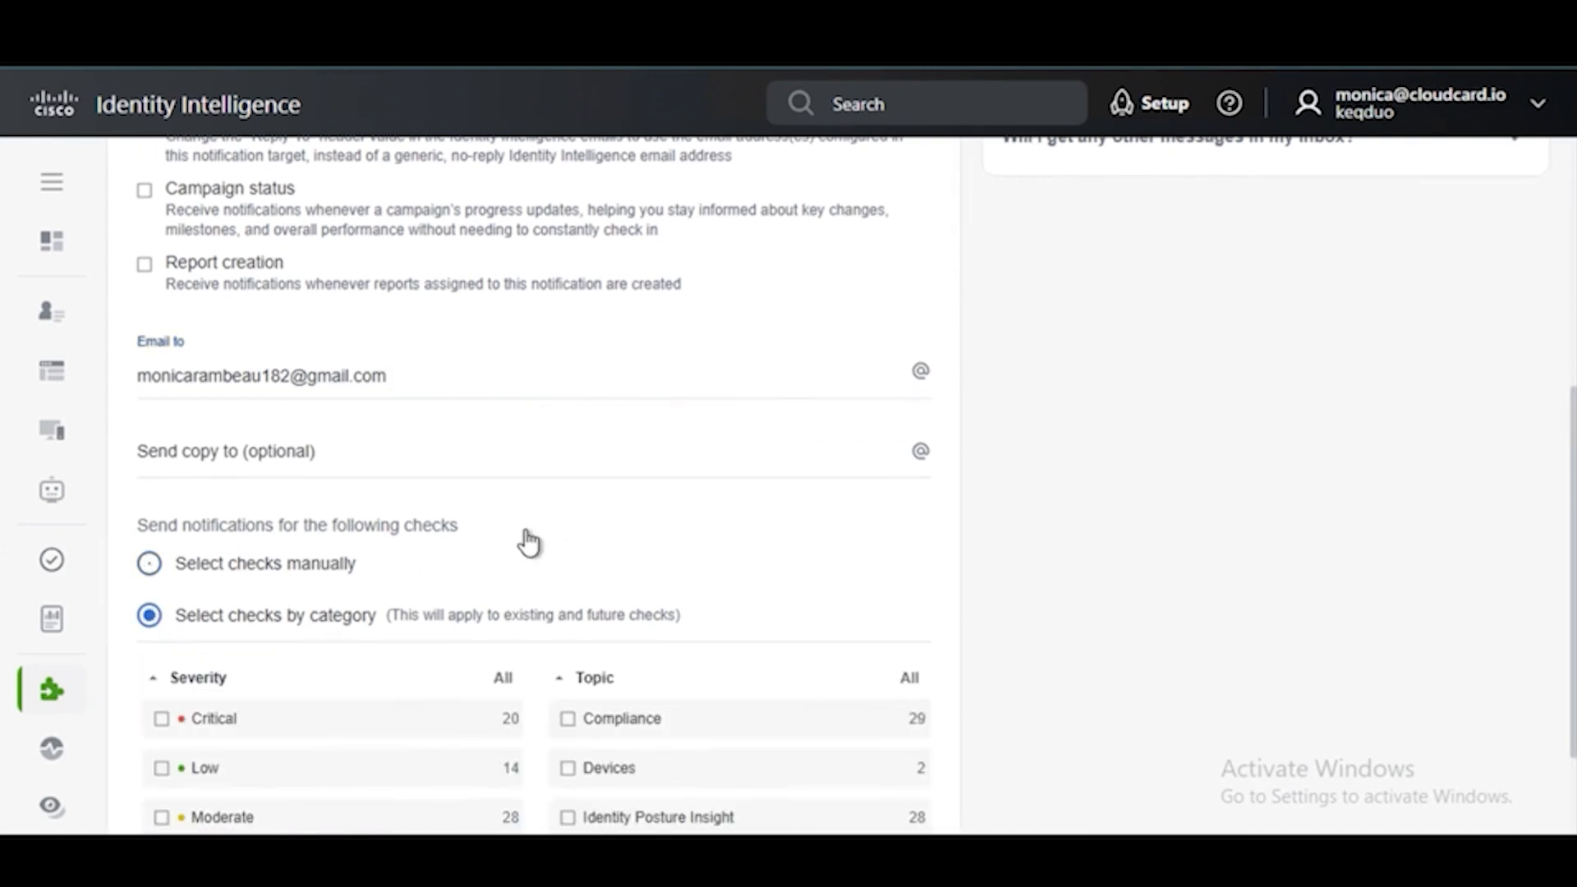
{"action": "scroll", "coordinate": [514, 597], "scroll_direction": "down", "scroll_amount": 1}
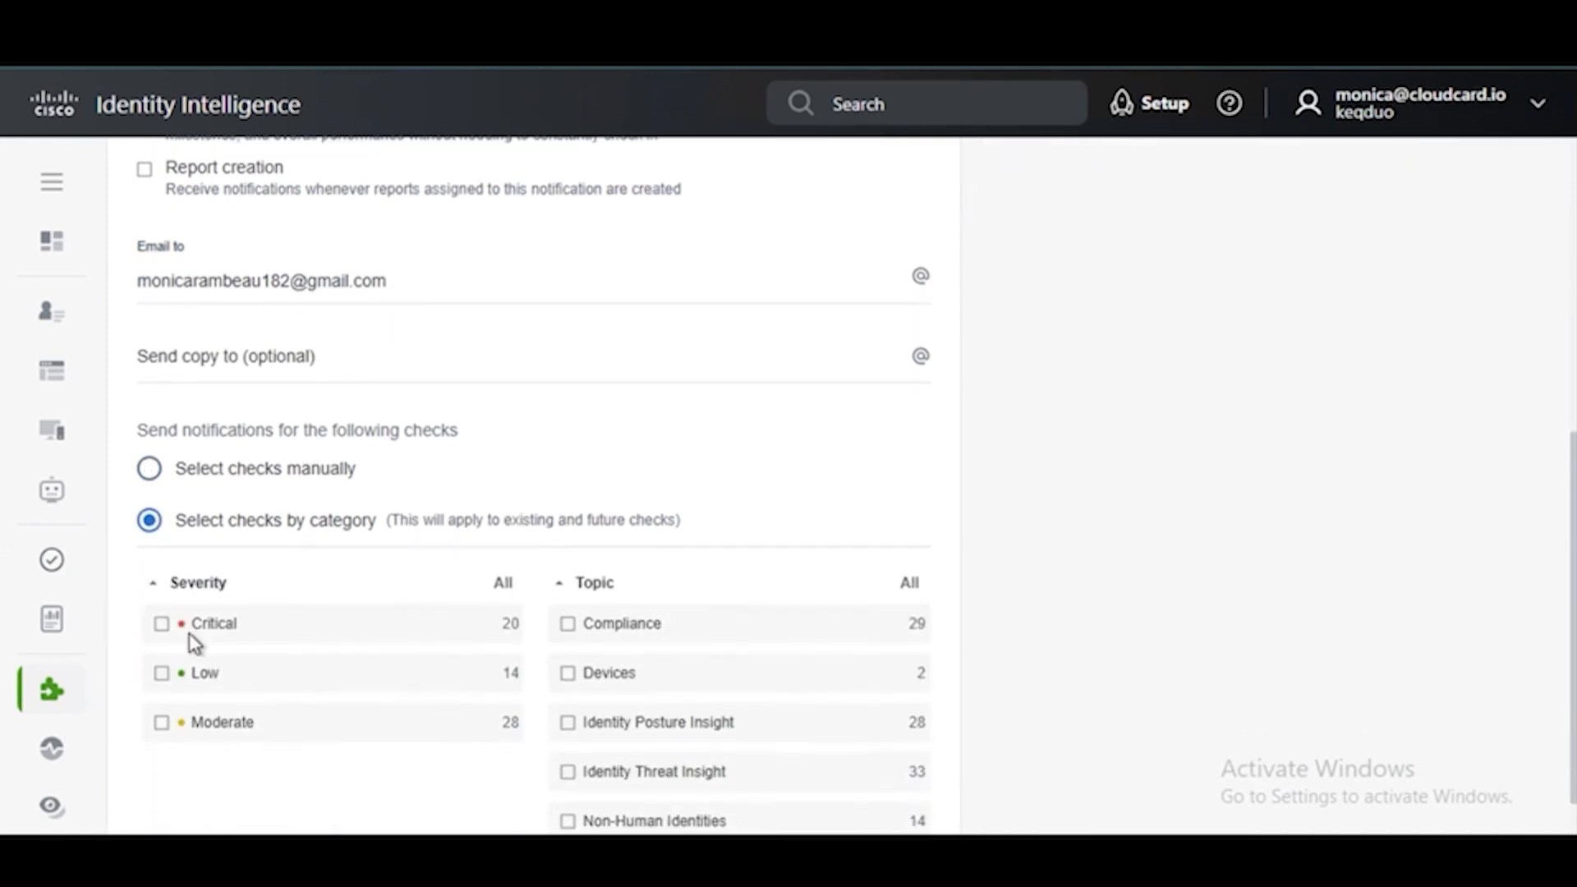
{"action": "left_click", "coordinate": [161, 623]}
{"action": "scroll", "coordinate": [830, 472], "scroll_direction": "down", "scroll_amount": 2}
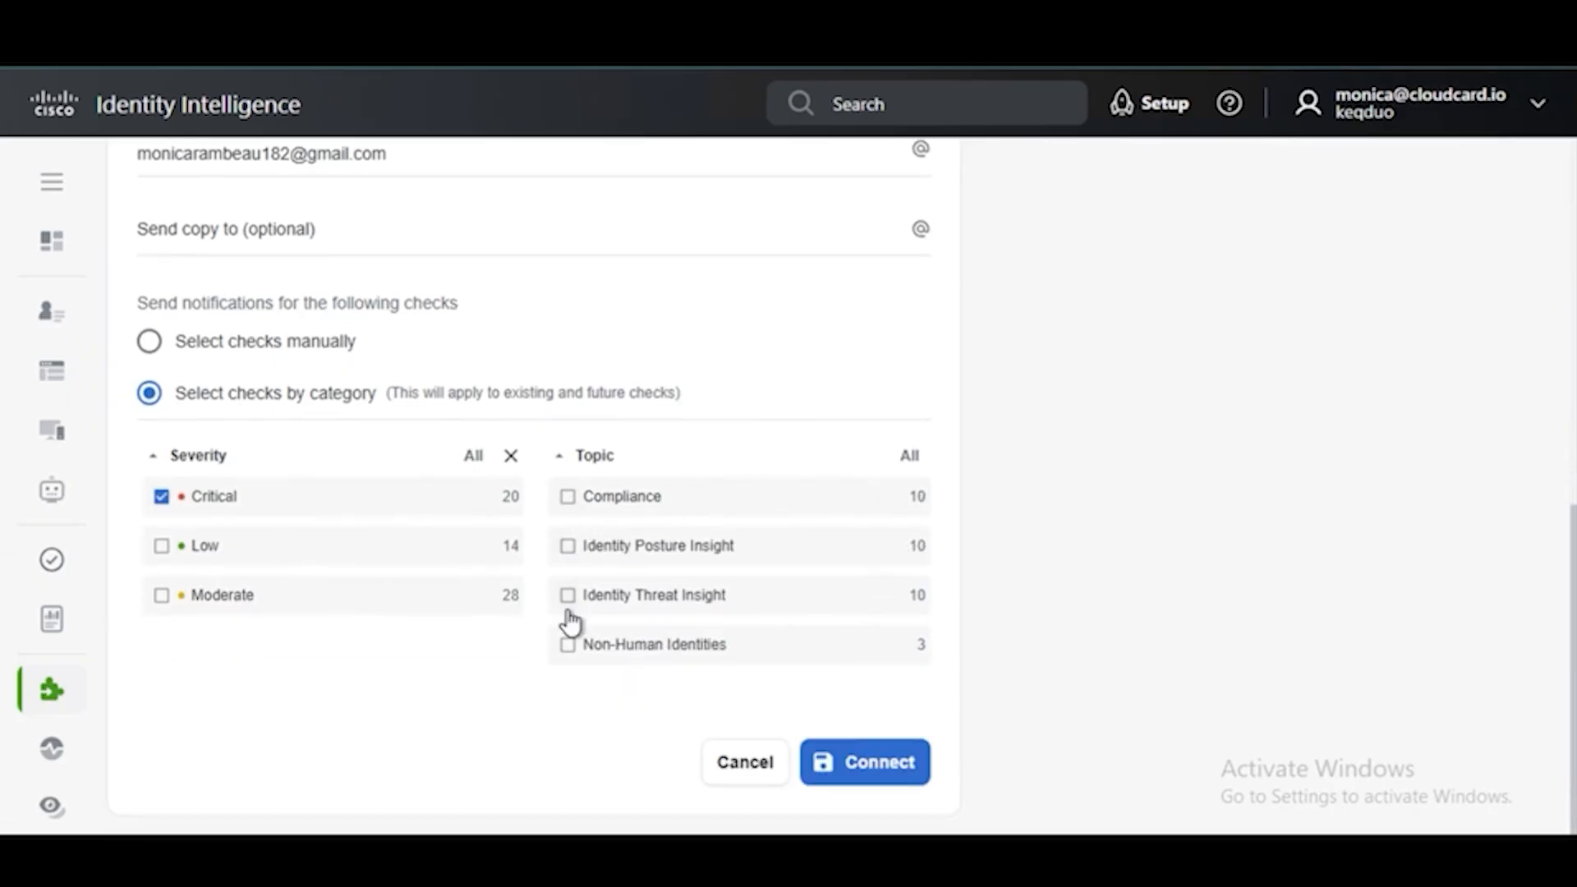
{"action": "left_click", "coordinate": [568, 644]}
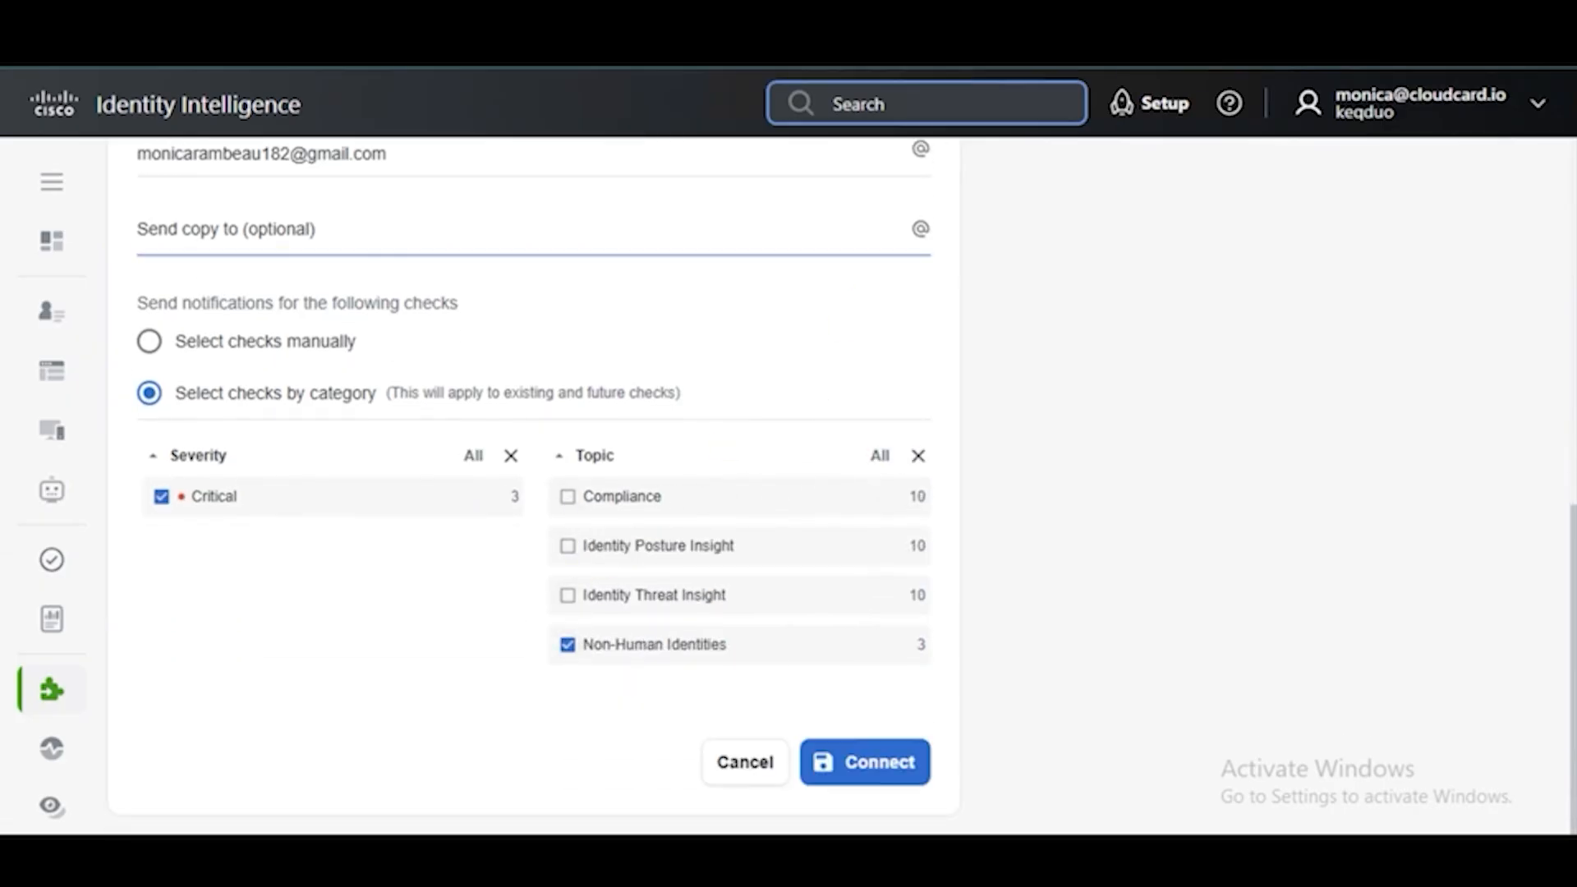
{"action": "left_click", "coordinate": [875, 768]}
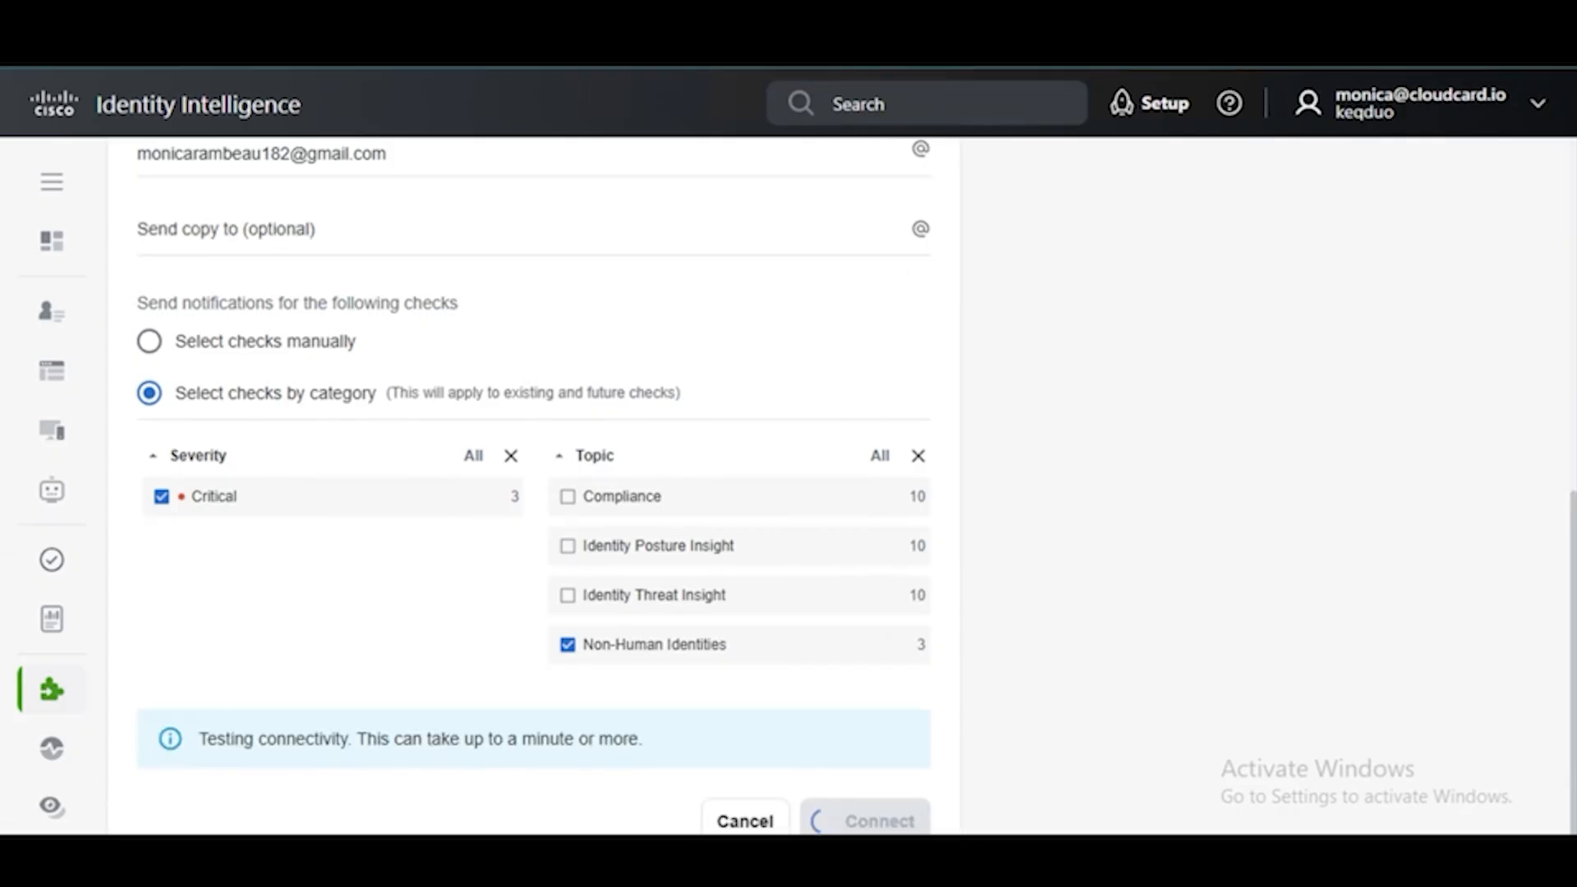
- Search the checks for "dormant" again and open the Access From Dormant Non-Human Identity check
{"action": "left_click", "coordinate": [51, 559]}
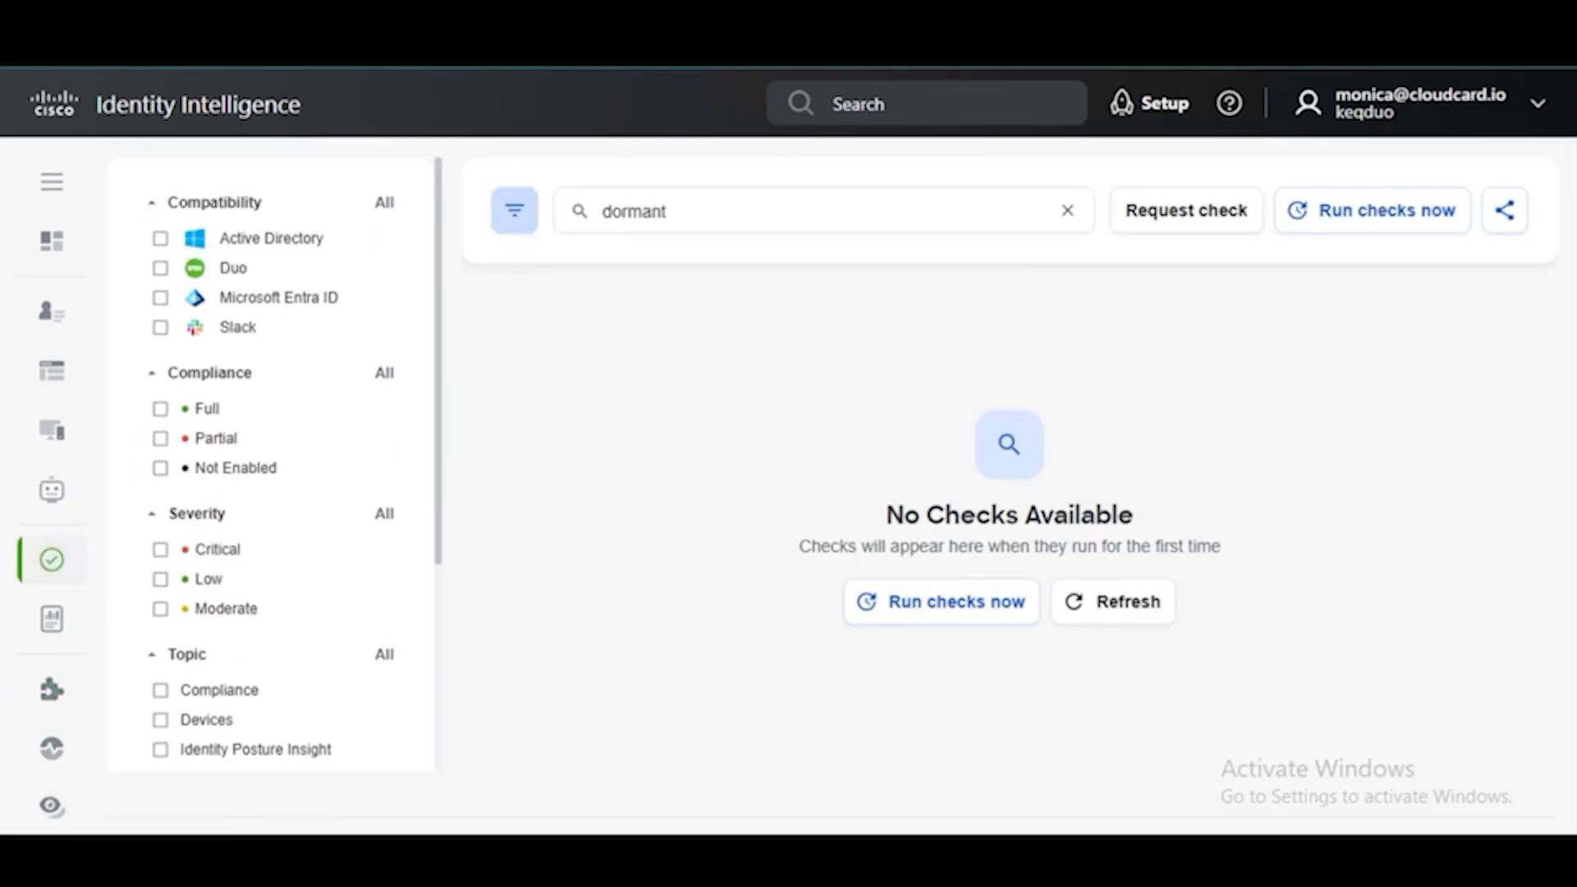
{"action": "left_click", "coordinate": [755, 213]}
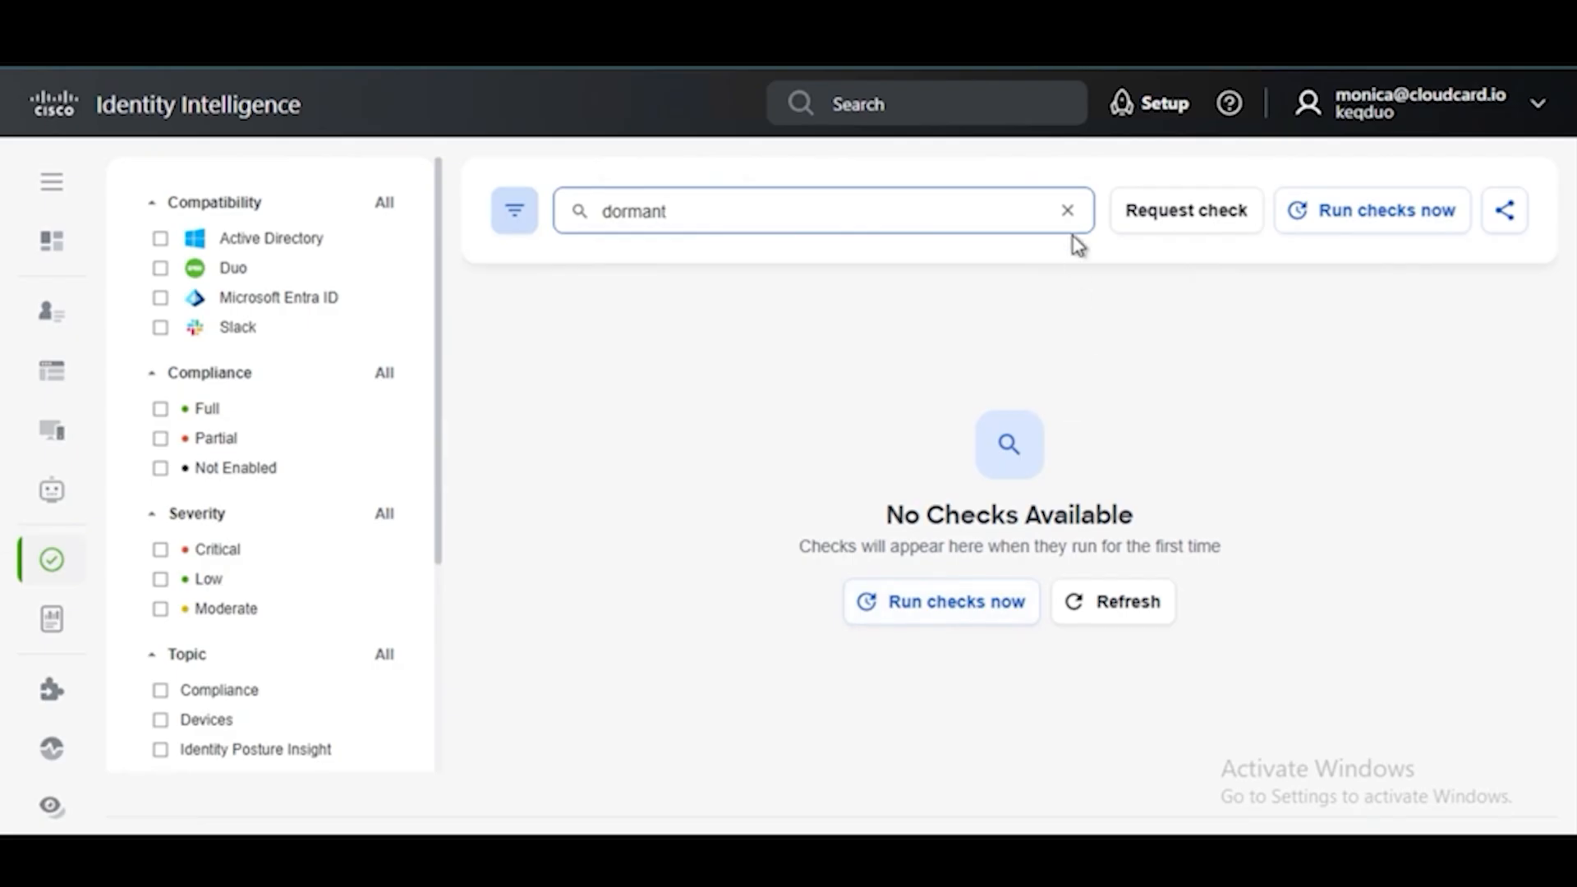
{"action": "left_click", "coordinate": [1068, 211]}
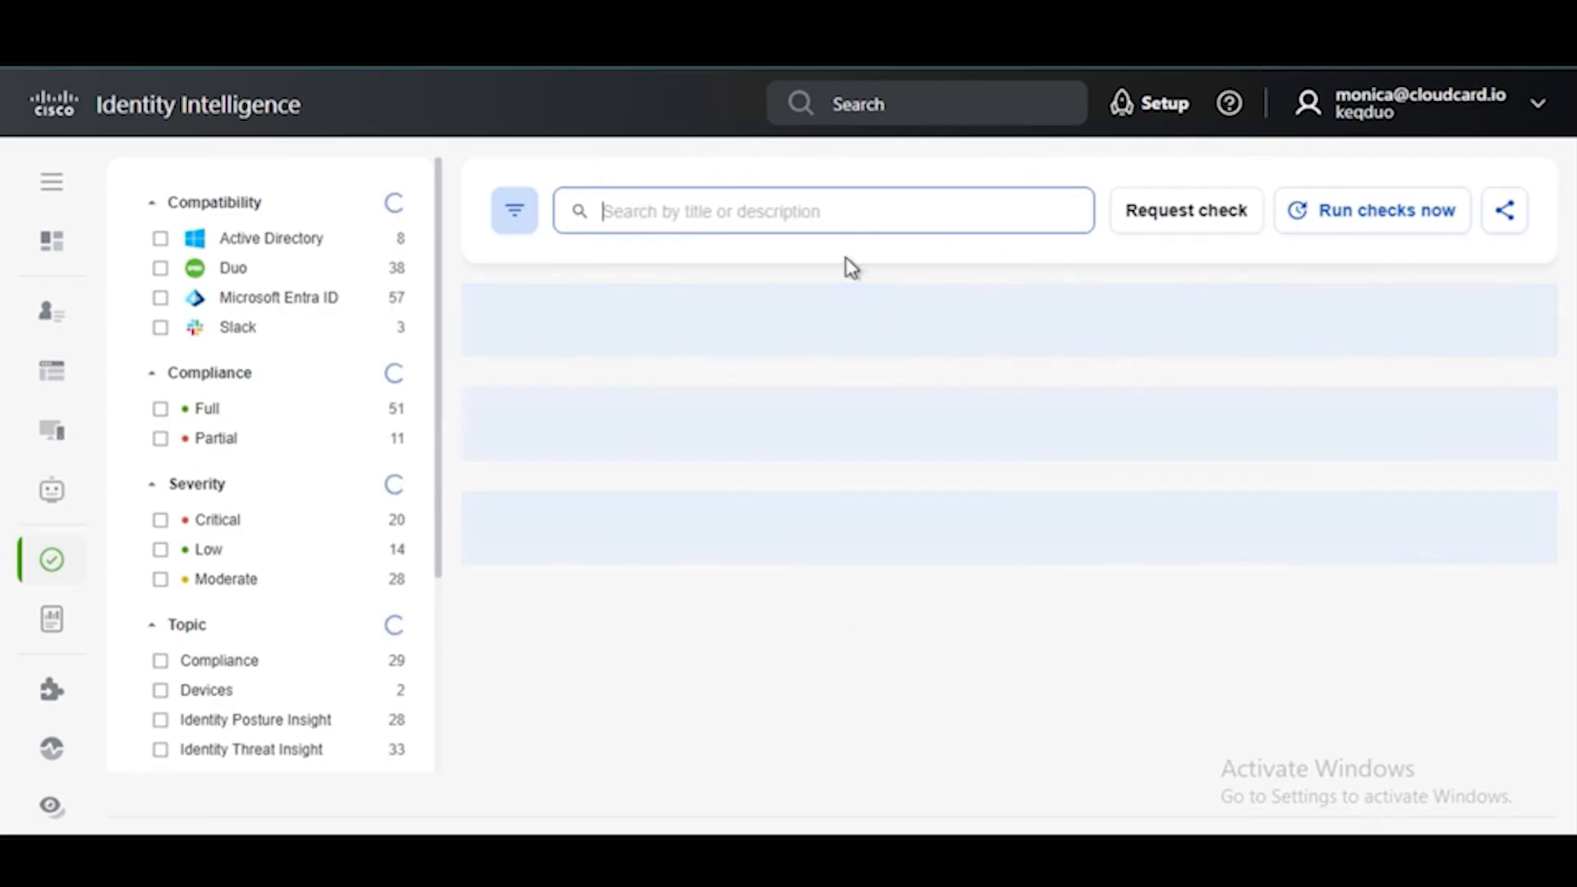
{"action": "type", "text": "dormant"}
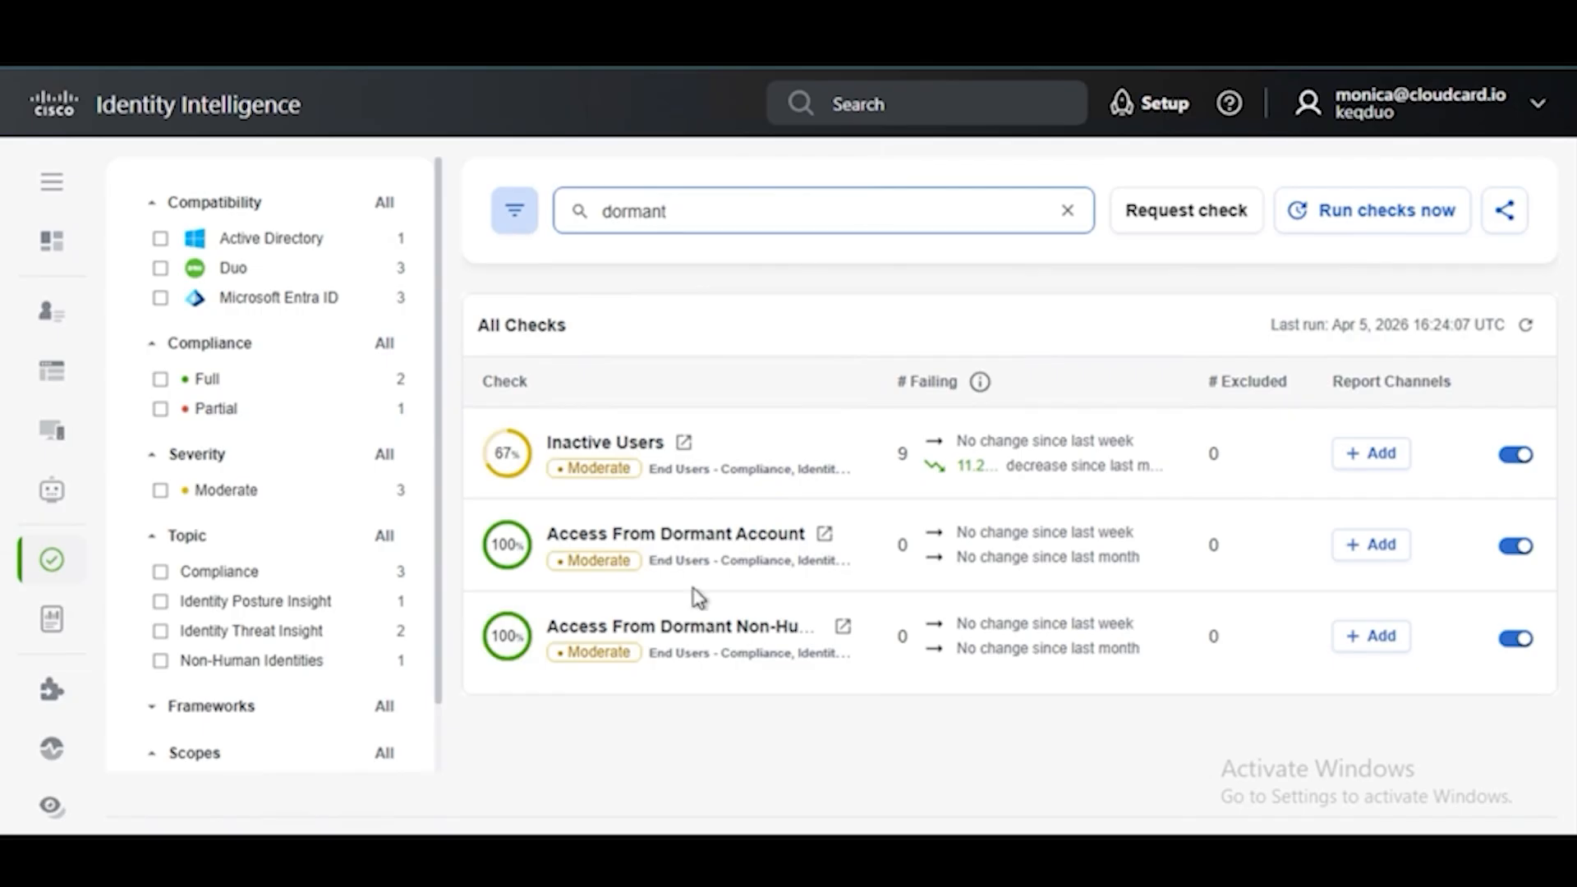
{"action": "left_click", "coordinate": [689, 651]}
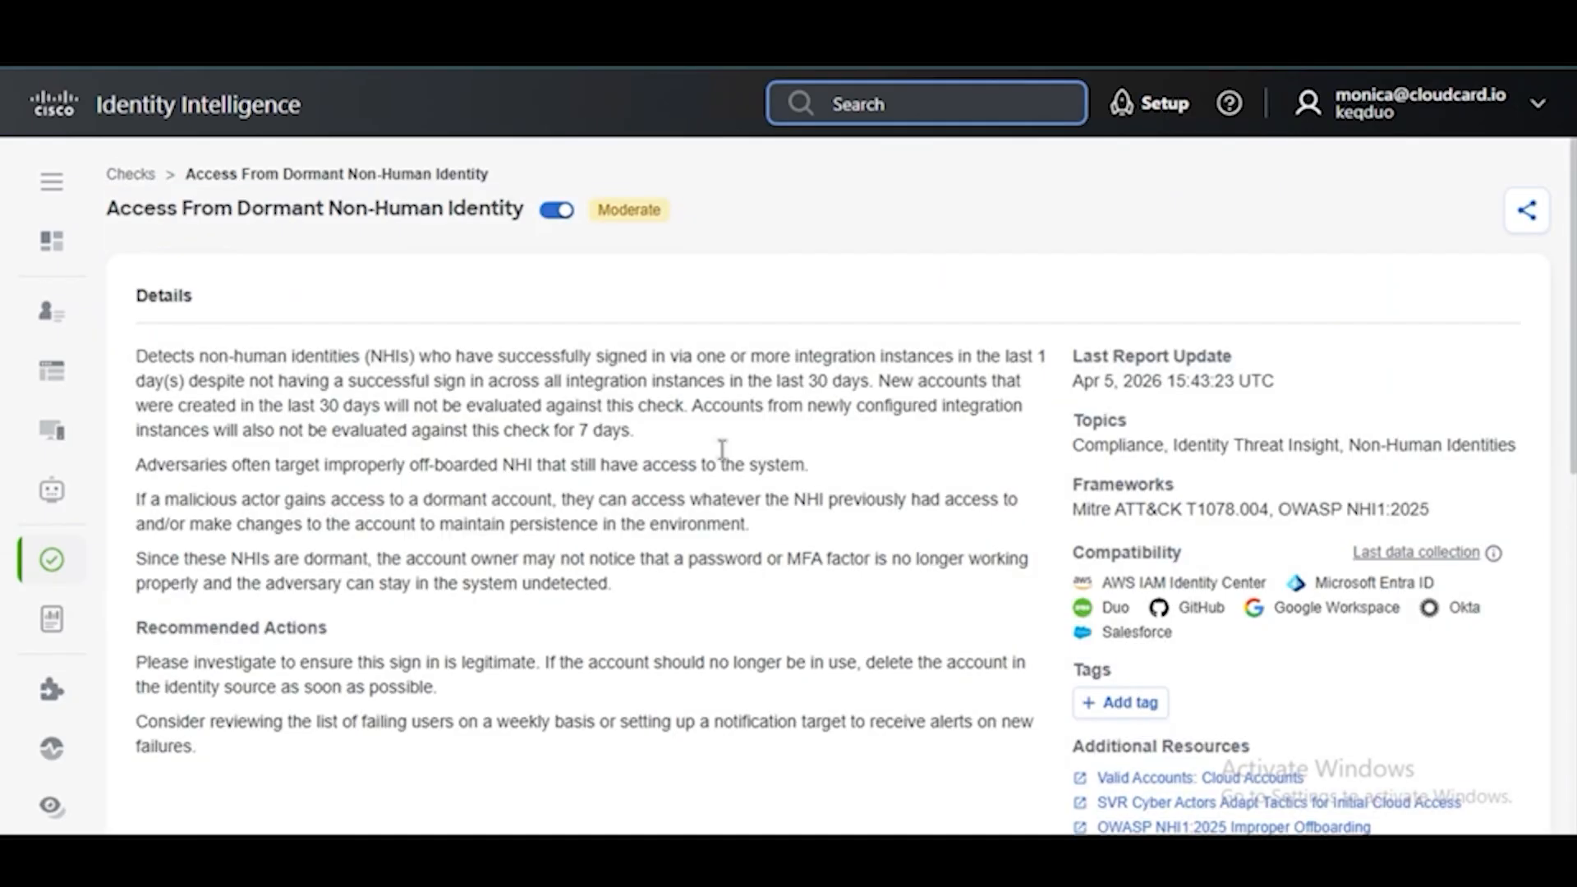
- Expand the check's settings and send a test failure report to the Non-Human Identities email target
{"action": "scroll", "coordinate": [621, 617], "scroll_direction": "down", "scroll_amount": 5}
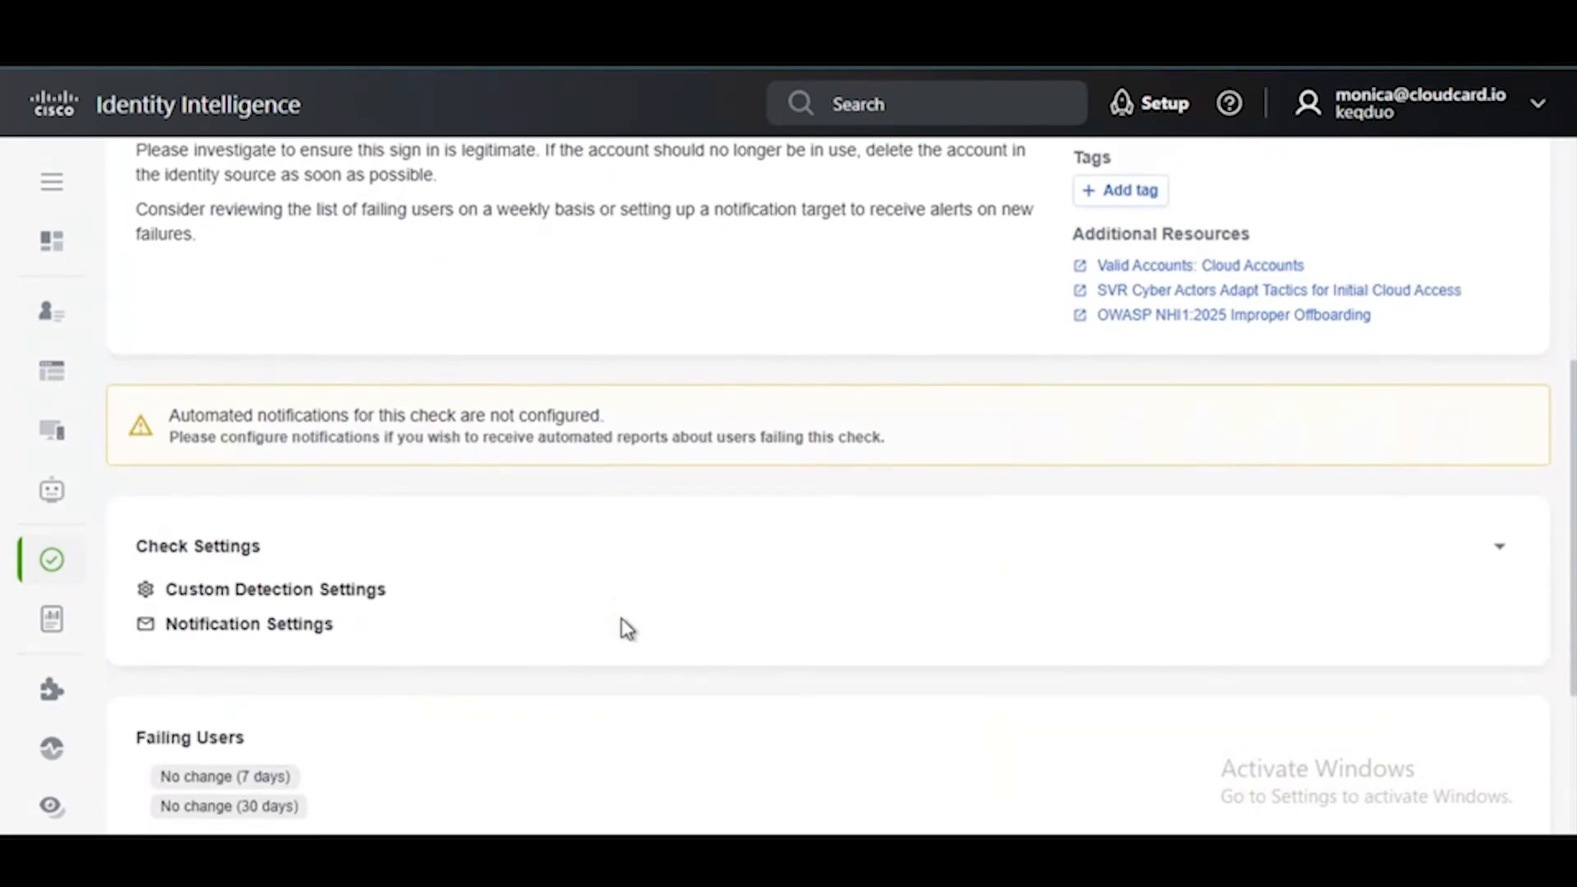
{"action": "left_click", "coordinate": [317, 605]}
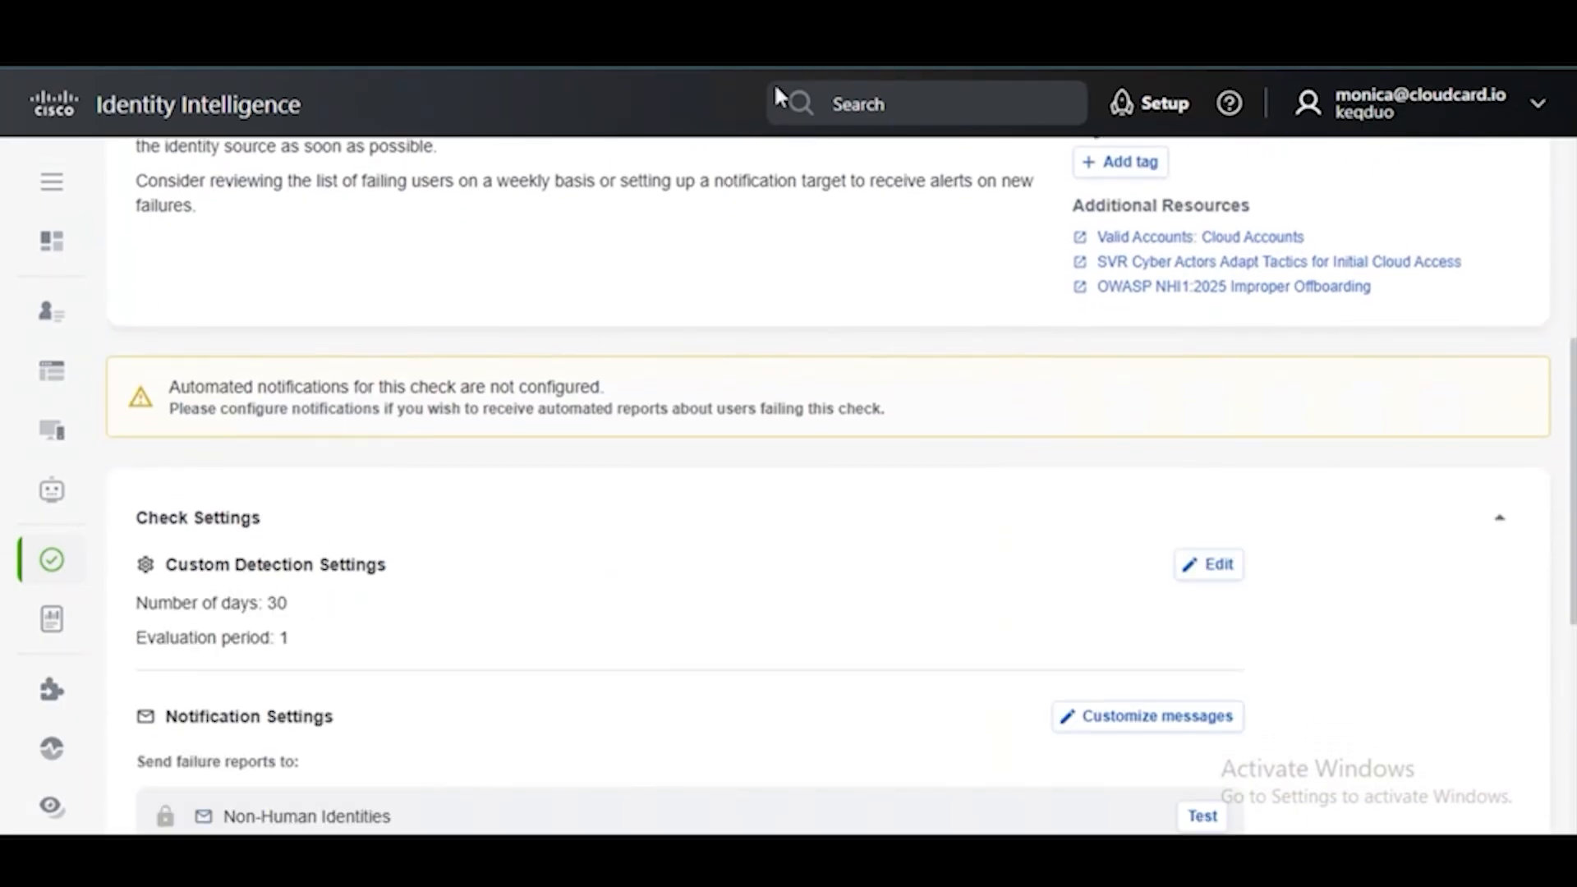
{"action": "scroll", "coordinate": [665, 427], "scroll_direction": "down", "scroll_amount": 2}
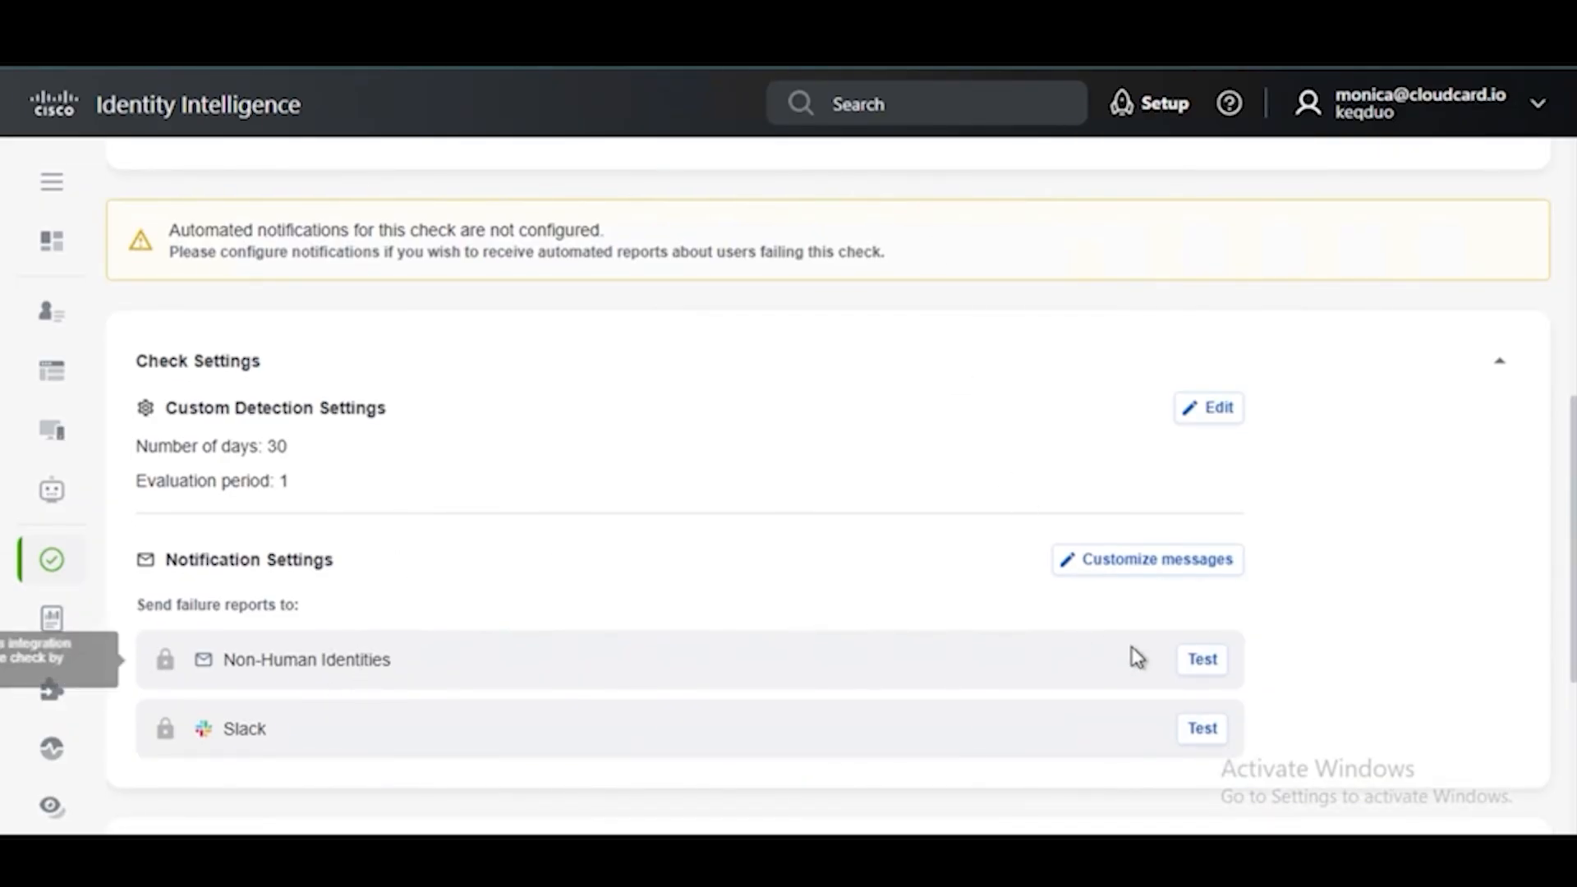
{"action": "left_click", "coordinate": [1202, 663]}
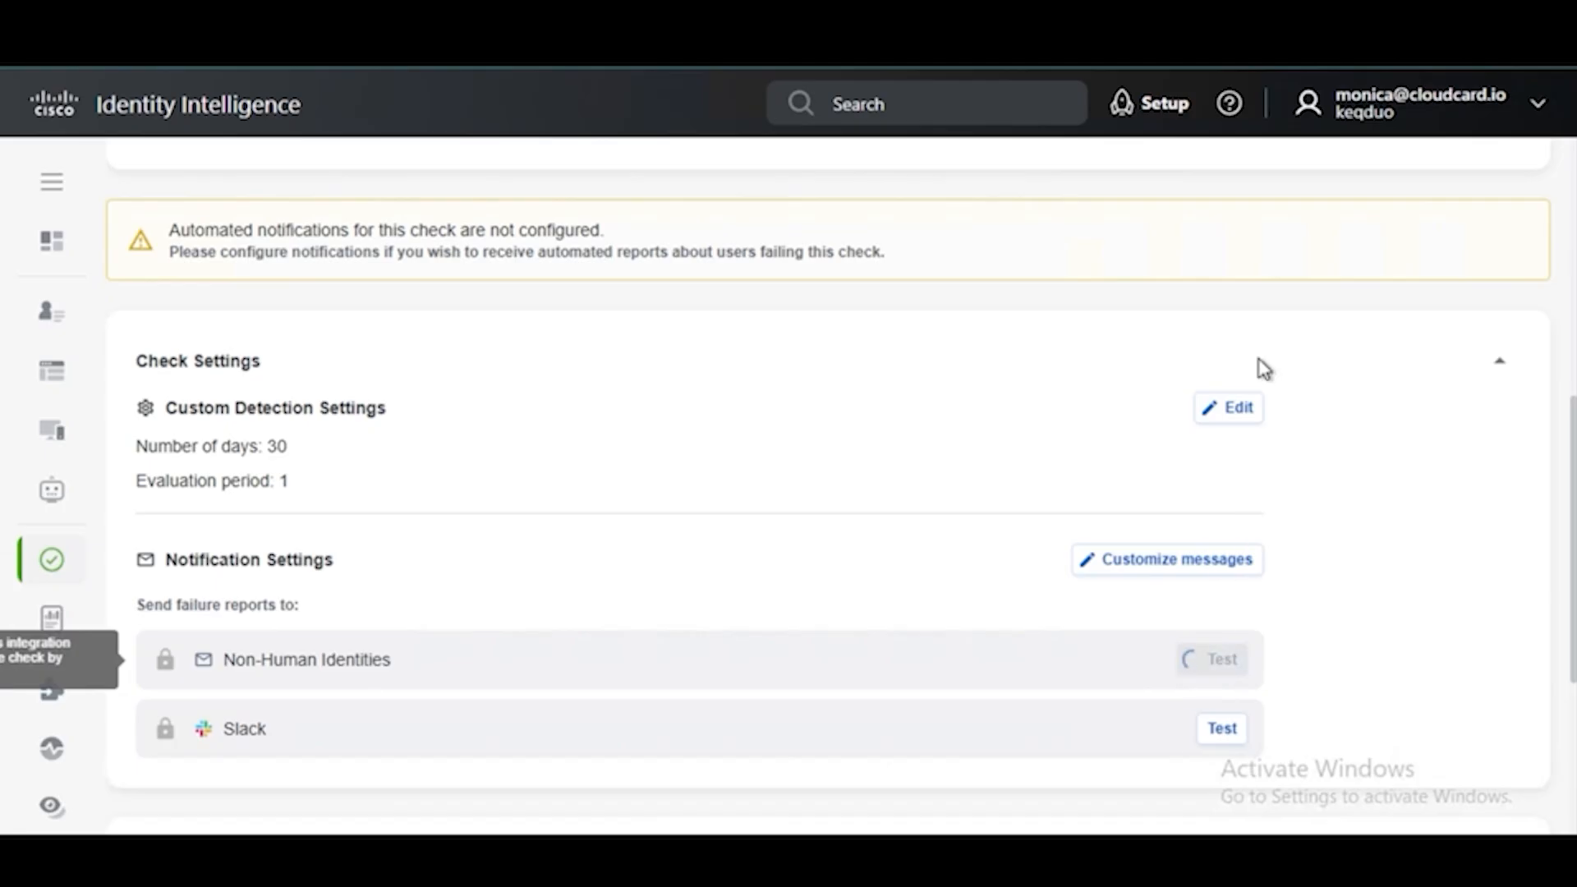